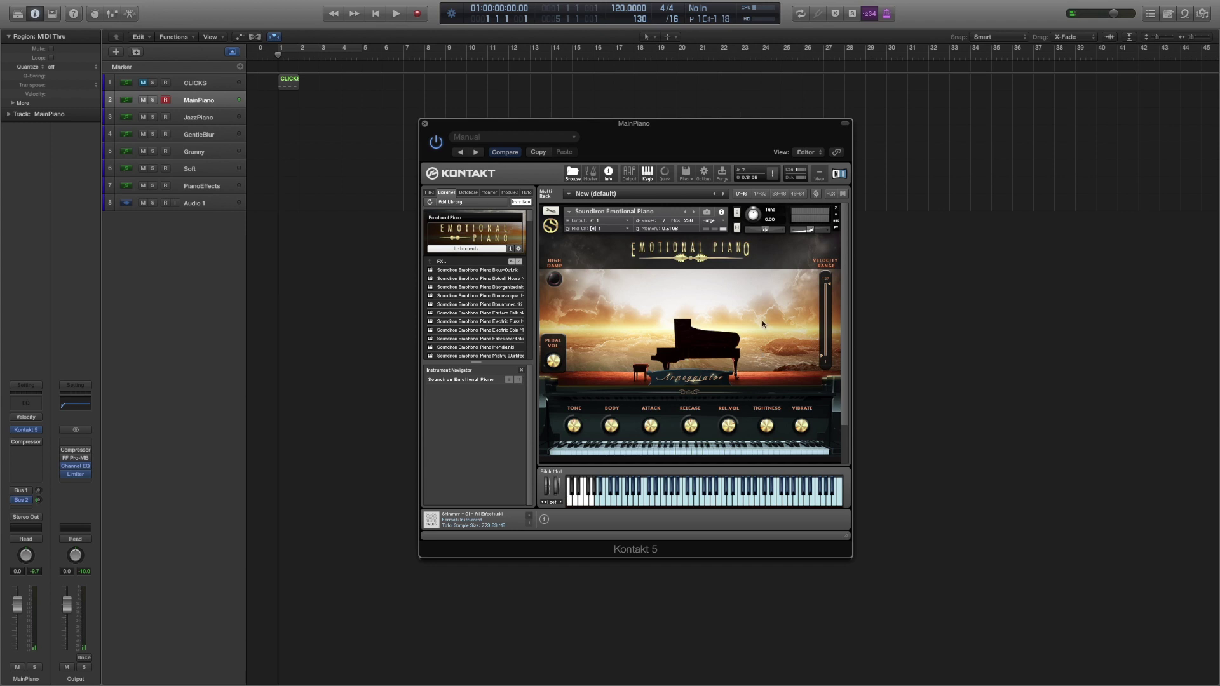
- Lower the upper Velocity Range limit of the MainPiano instrument, try its Tone and Attack knobs, and close the instrument
drag(830, 284, 832, 307)
drag(574, 426, 577, 373)
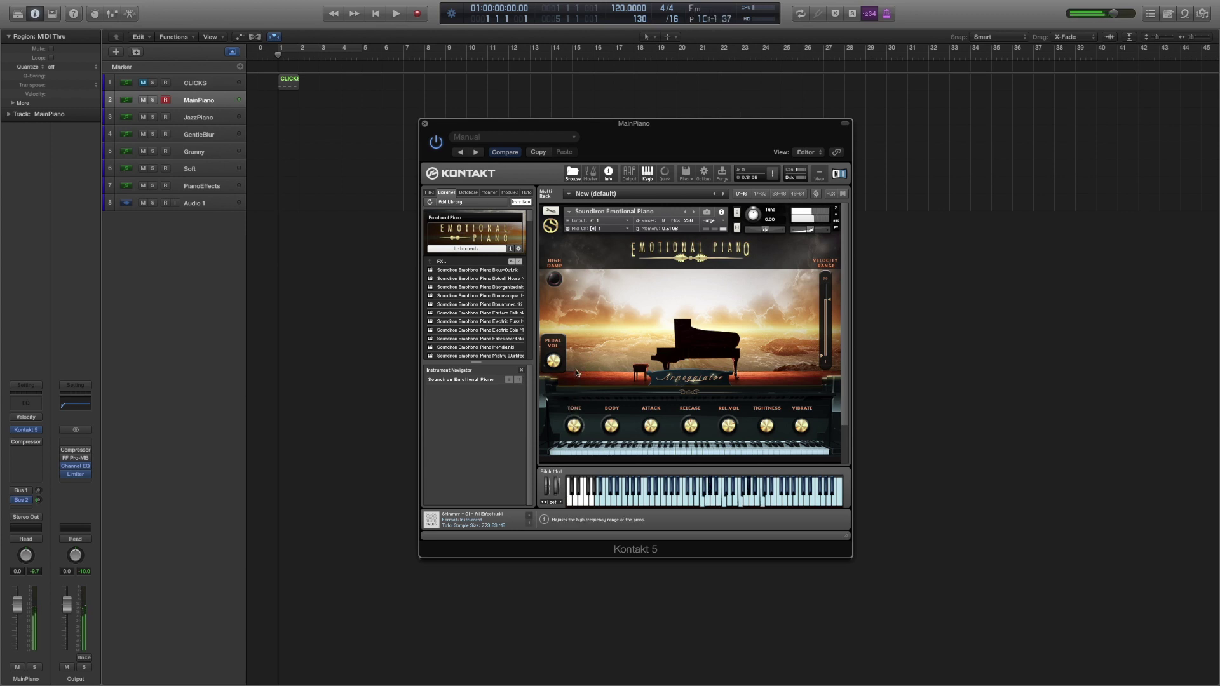
mouse_move(574, 424)
mouse_down()
mouse_move(580, 486)
mouse_move(585, 390)
mouse_move(580, 513)
mouse_move(568, 445)
mouse_up()
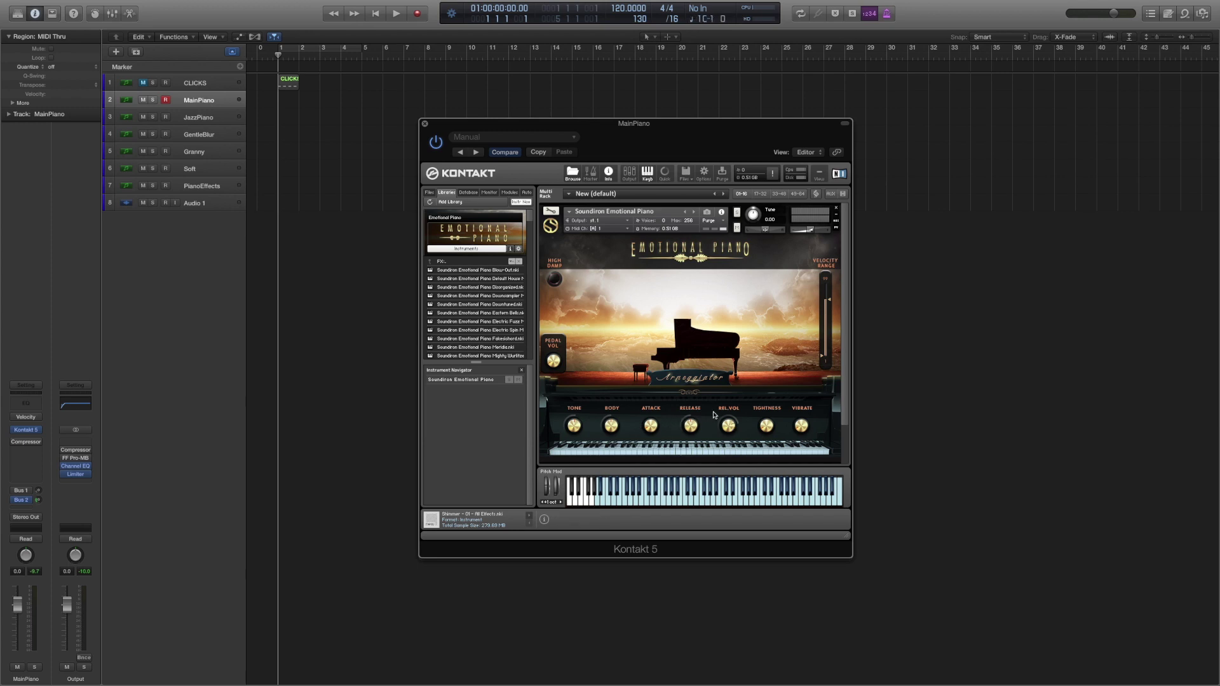
mouse_move(652, 417)
drag(655, 434, 657, 407)
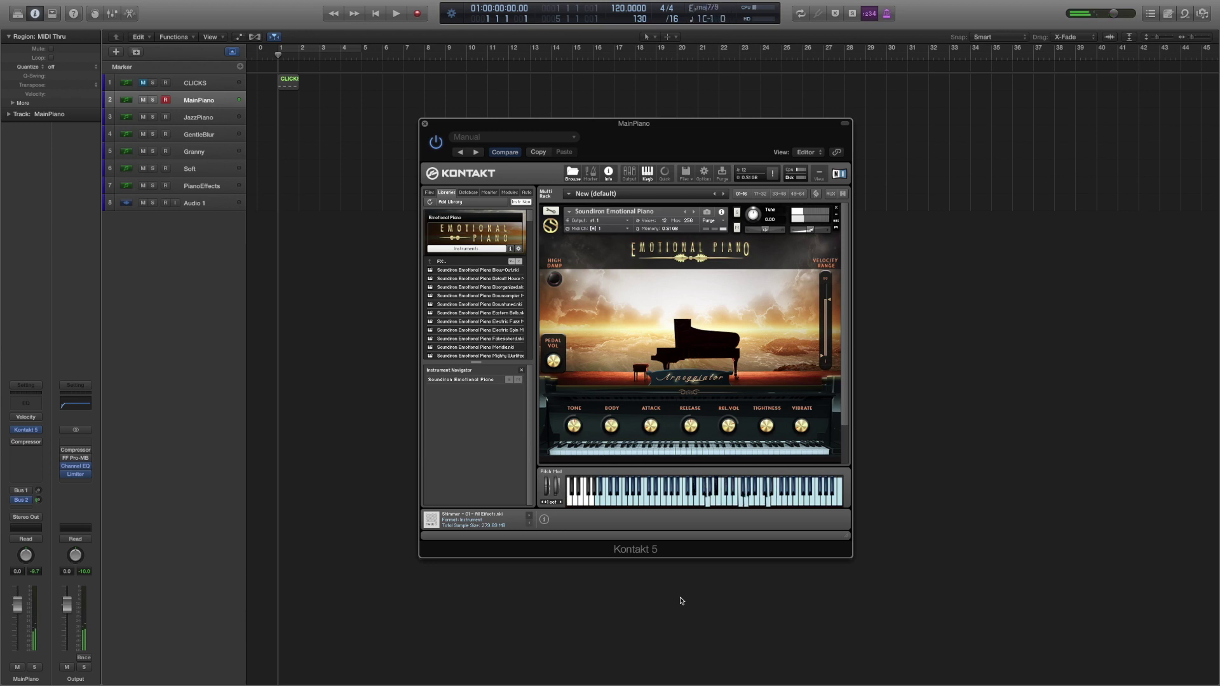
click(426, 124)
- Select the JazzPiano track and adjust its instrument's upper Velocity Range limit, raising it fully before lowering it below its original position
click(684, 140)
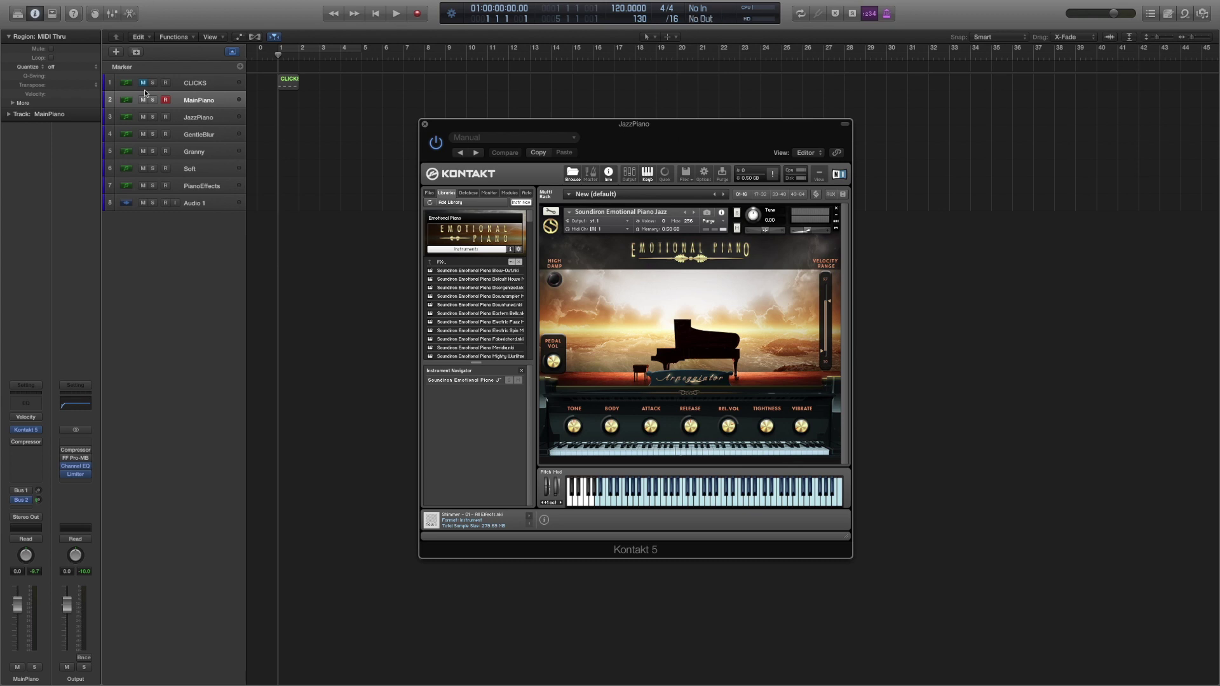
click(191, 117)
click(653, 139)
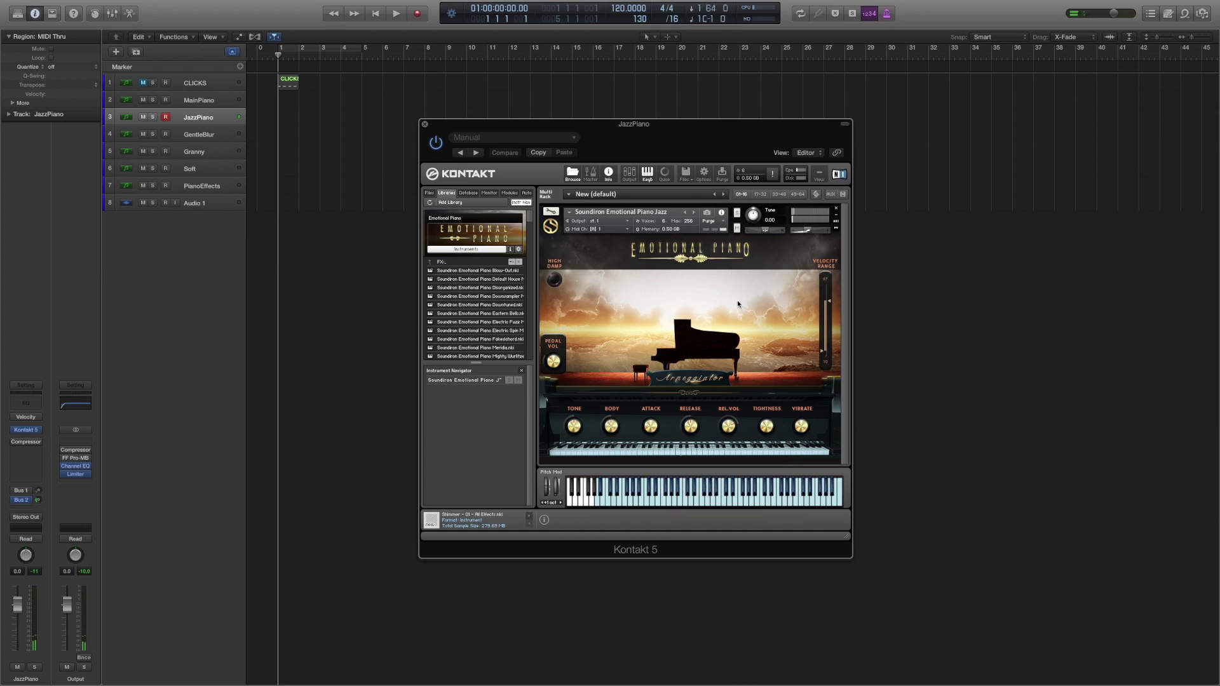
drag(830, 302, 829, 273)
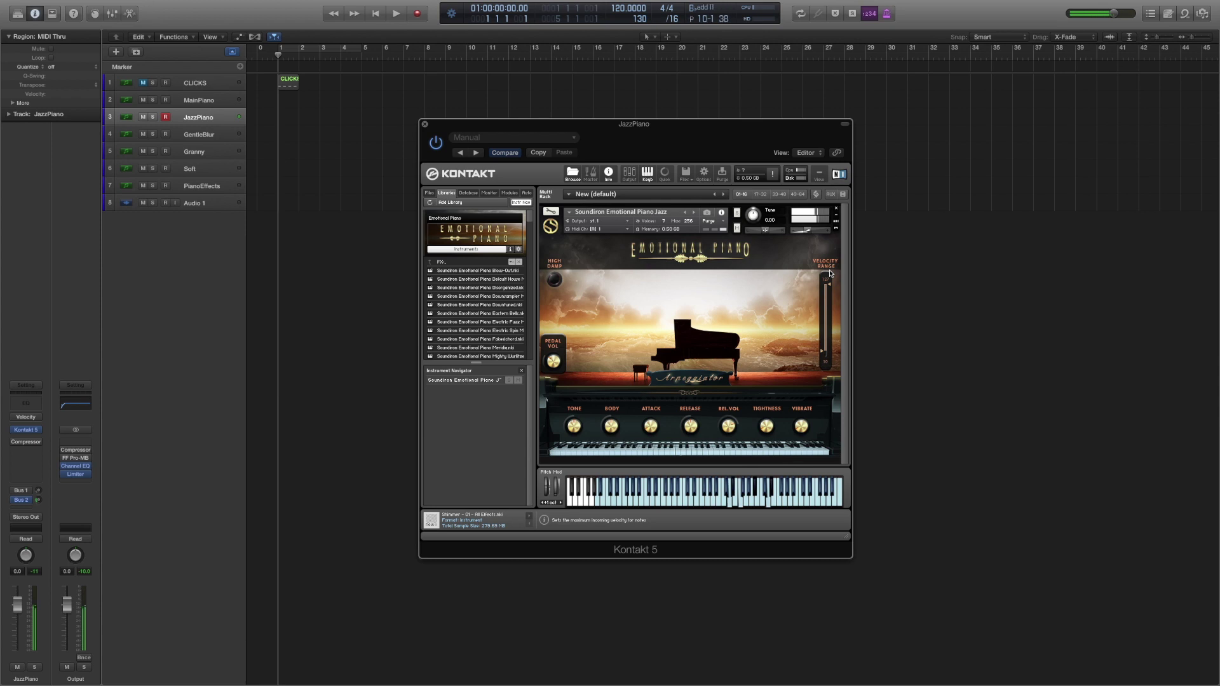
drag(830, 273, 829, 321)
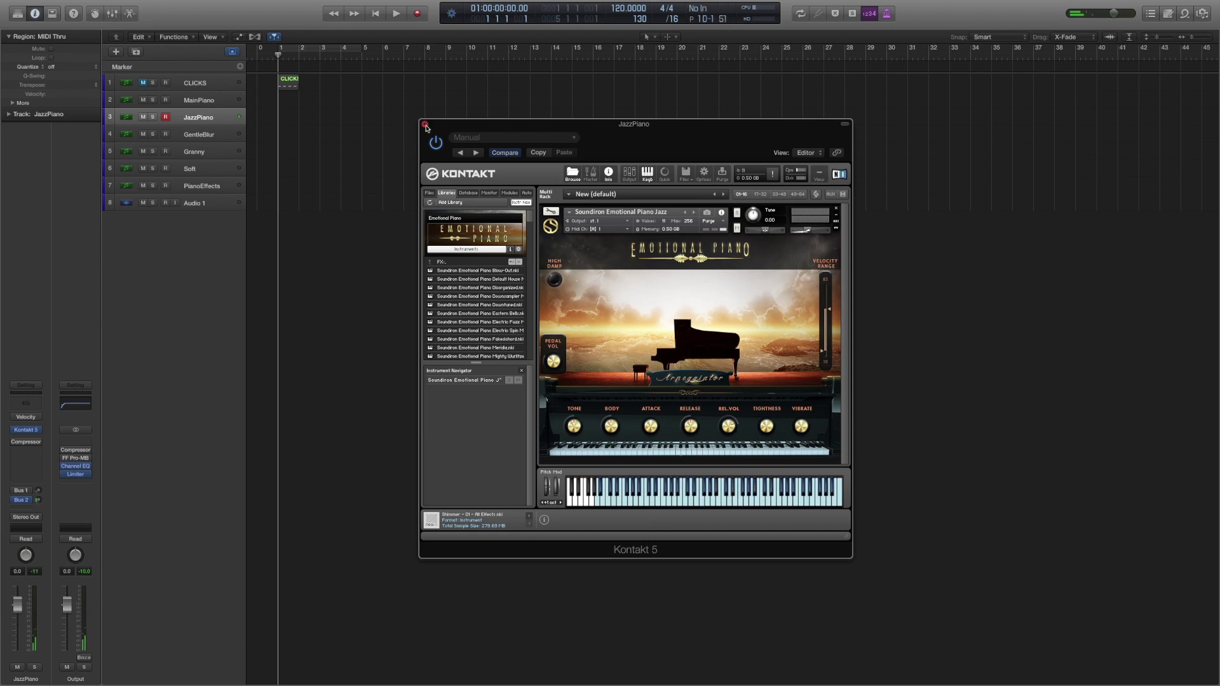
- Select the GentleBlur track, bring up its Kontakt instrument for playing, and close it
key(Down)
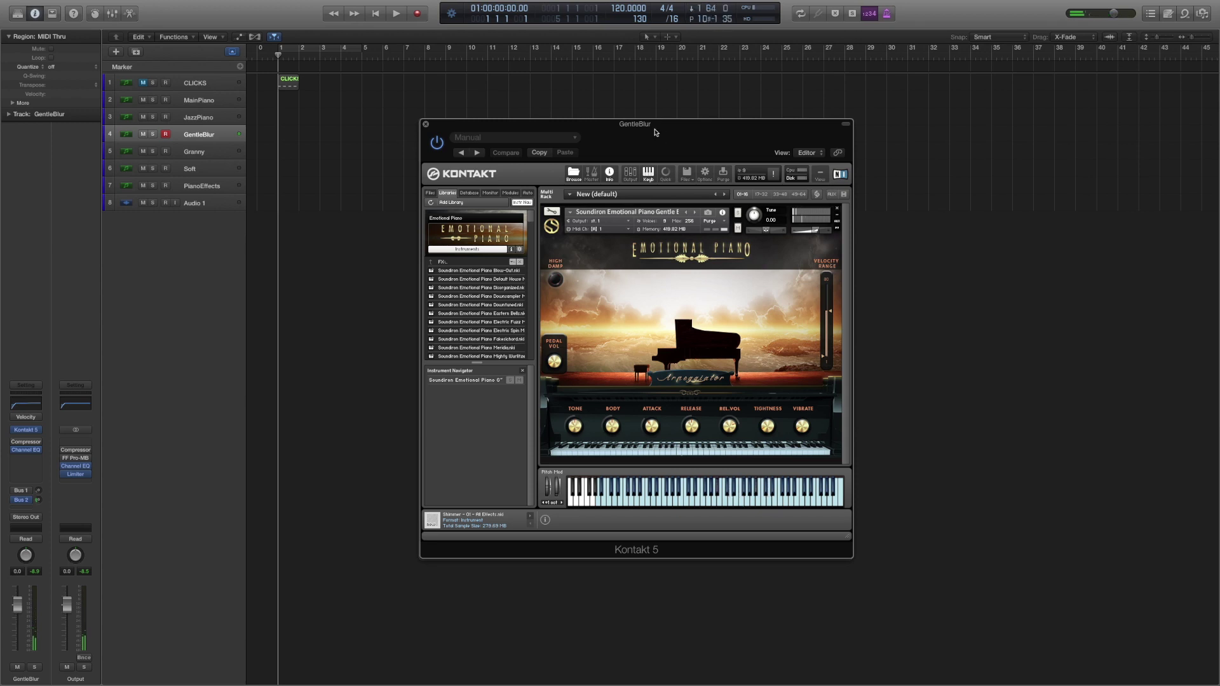
drag(652, 127, 654, 127)
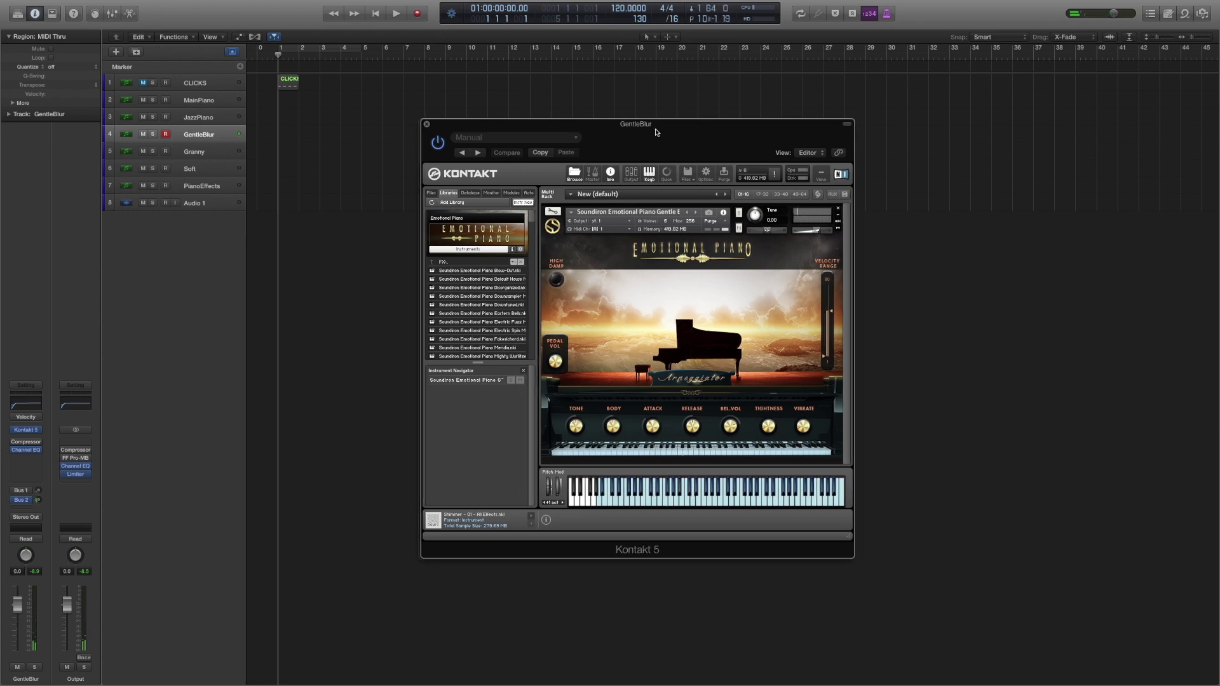
click(427, 124)
- Select the Granny track to play its Kontakt instrument, and close the instrument
drag(643, 138, 642, 136)
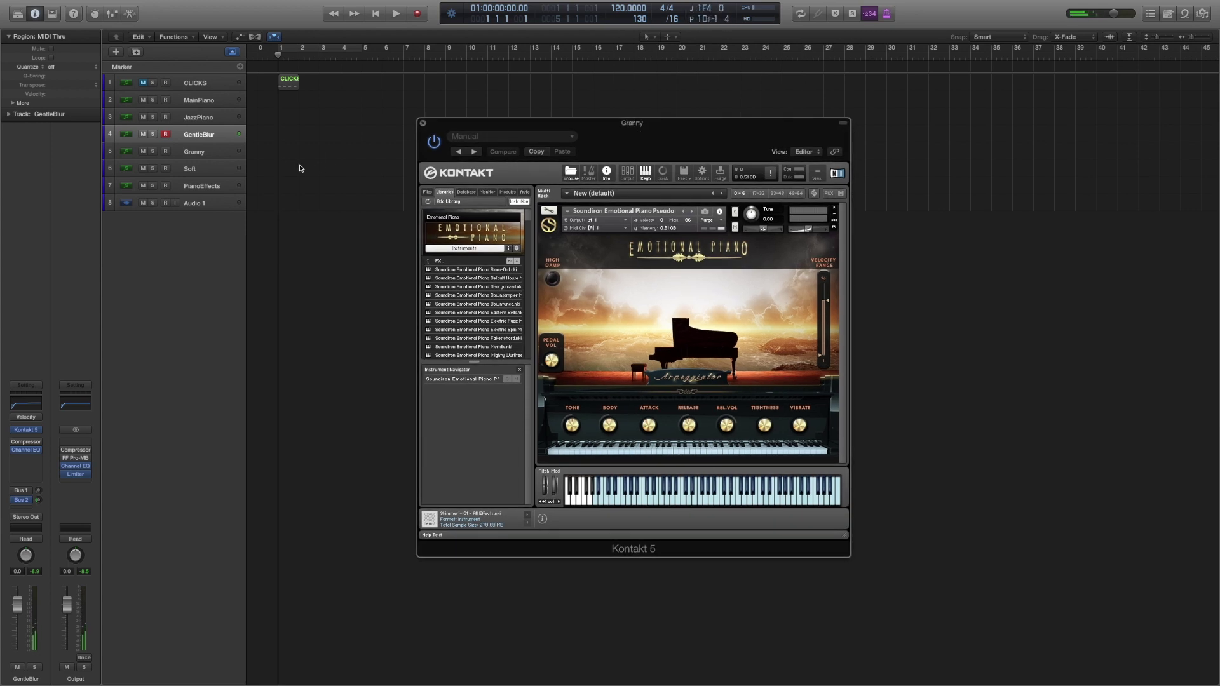
click(199, 152)
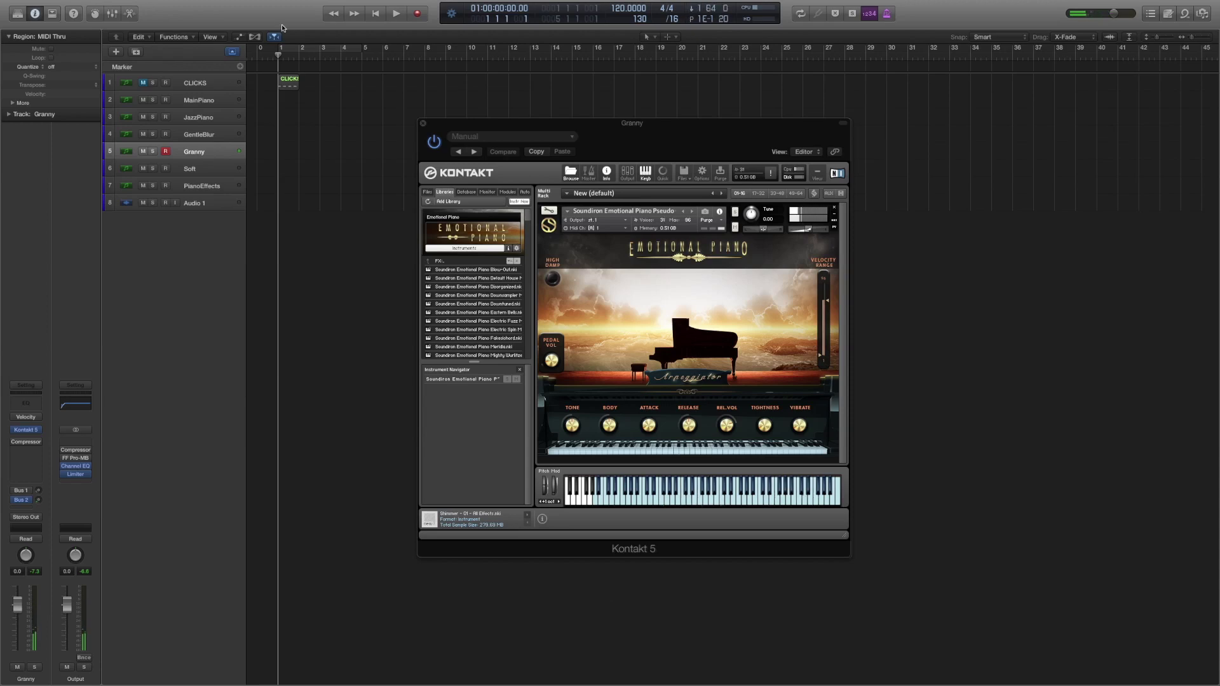
click(436, 127)
click(422, 123)
- Select the Soft track, lower its instrument's upper Velocity Range limit, and close the instrument
click(591, 126)
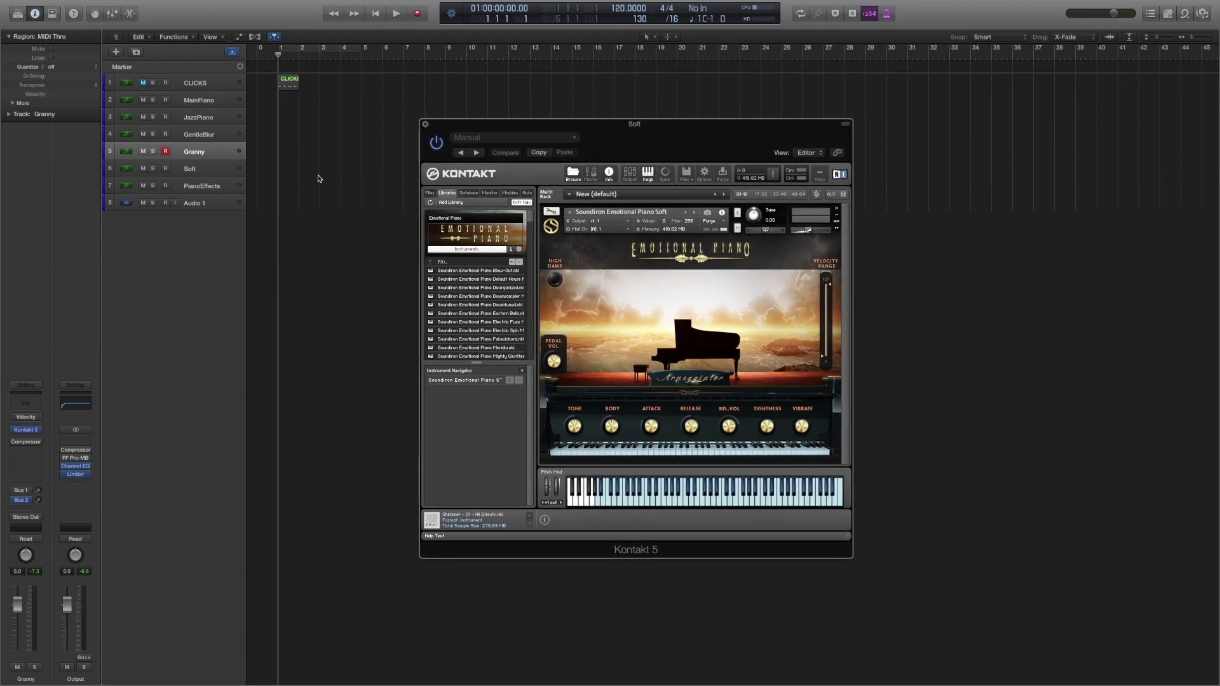
click(190, 168)
click(608, 148)
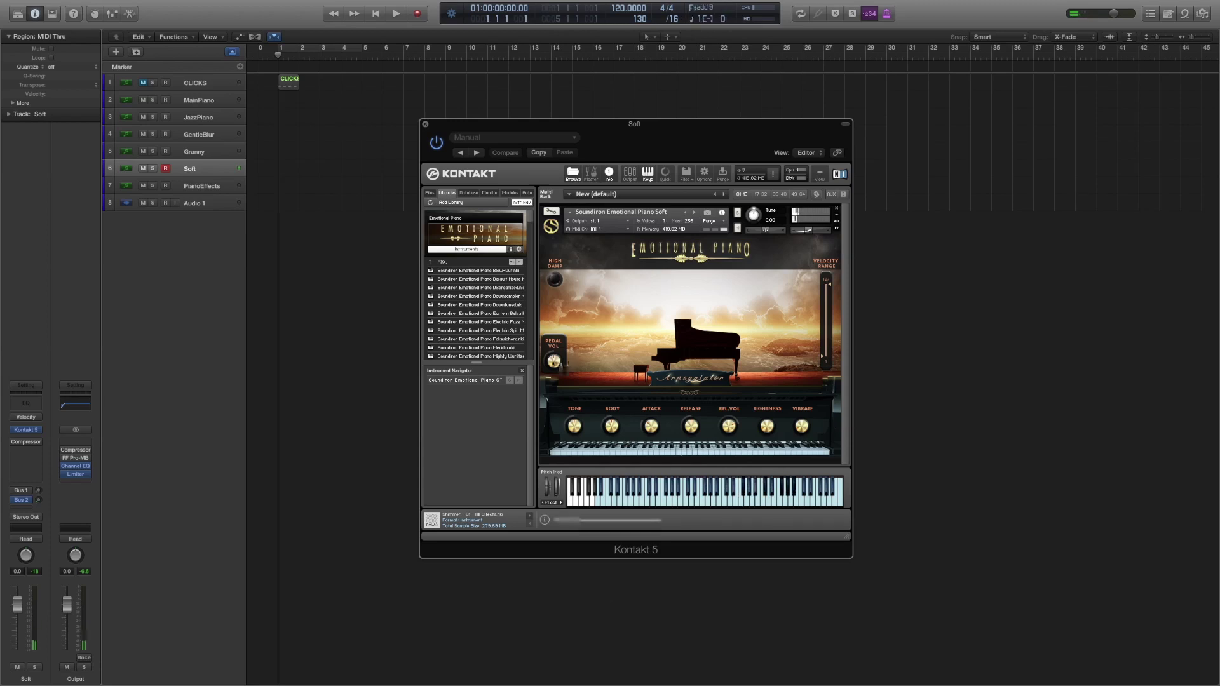
drag(829, 286, 832, 308)
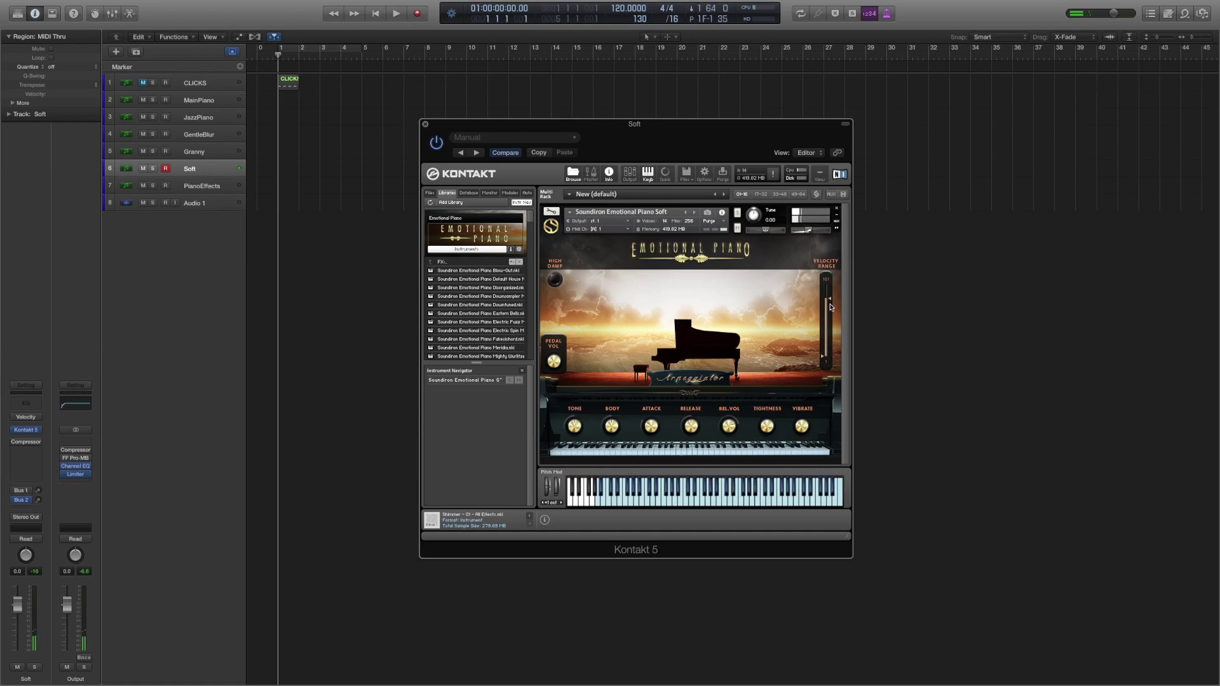
drag(634, 123, 681, 134)
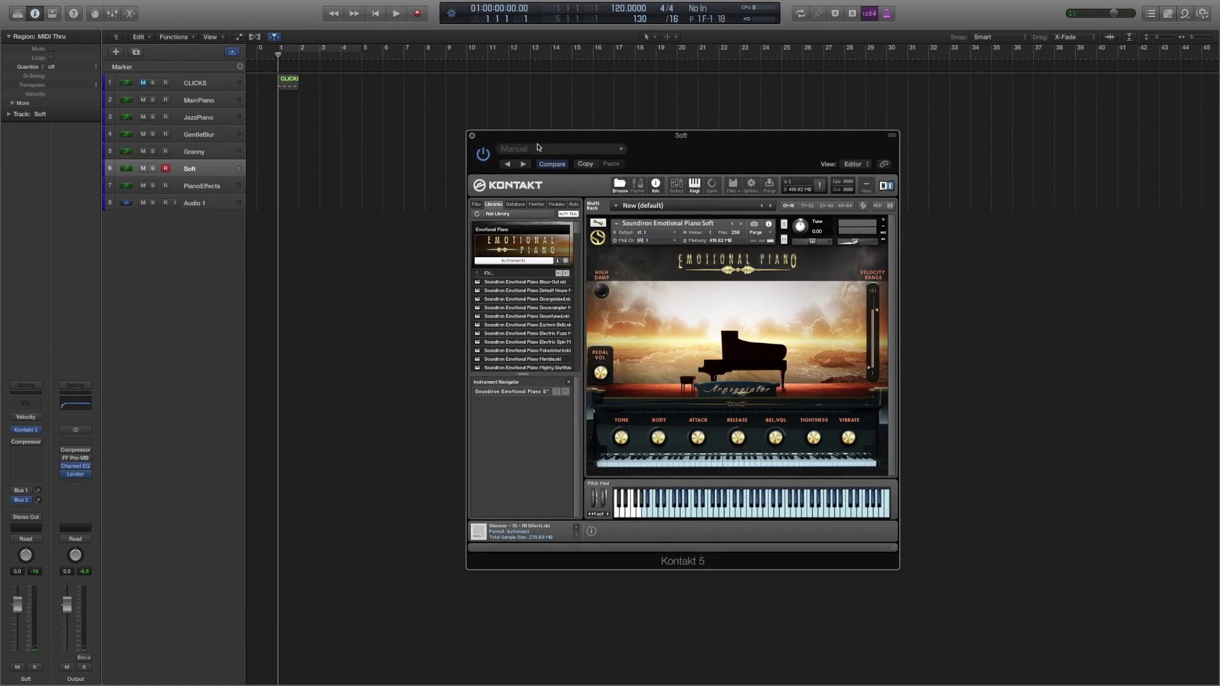
click(471, 136)
- Select the PianoEffects track and open its Kontakt instrument, placing it clear of the track list
key(Down)
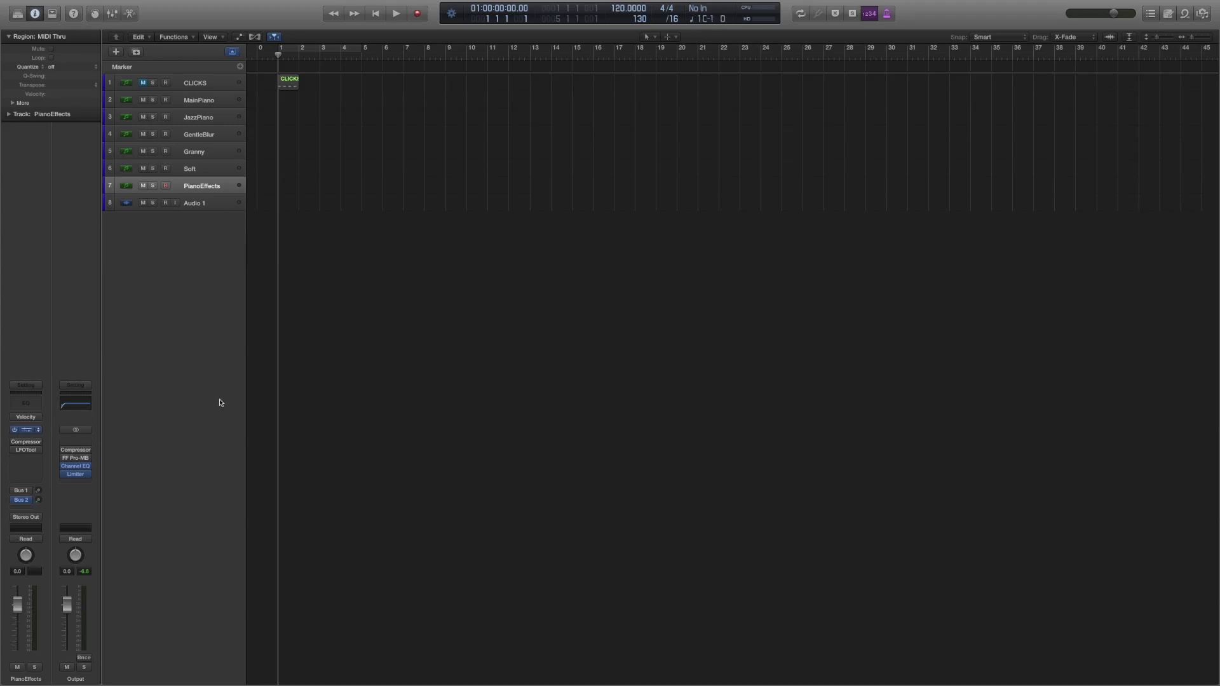
click(25, 429)
drag(332, 44, 656, 96)
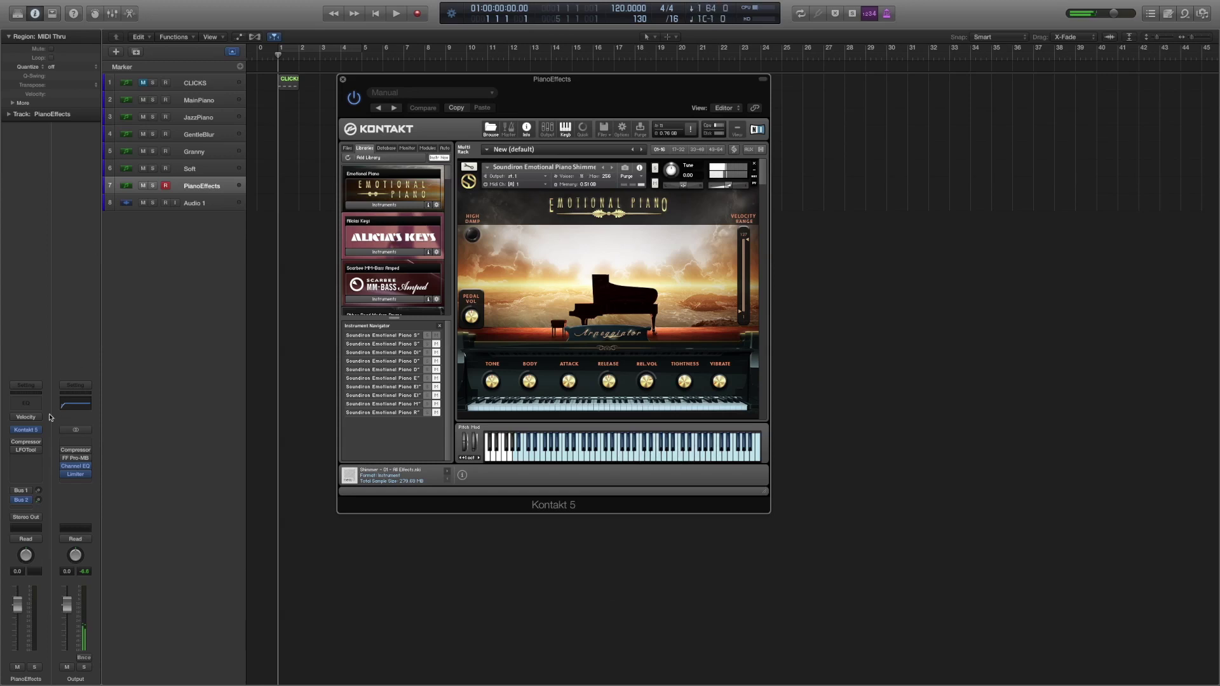
- Enable LFOTool on the PianoEffects track and audition the effect with the project playing, stopping playback when done
click(16, 450)
key(space)
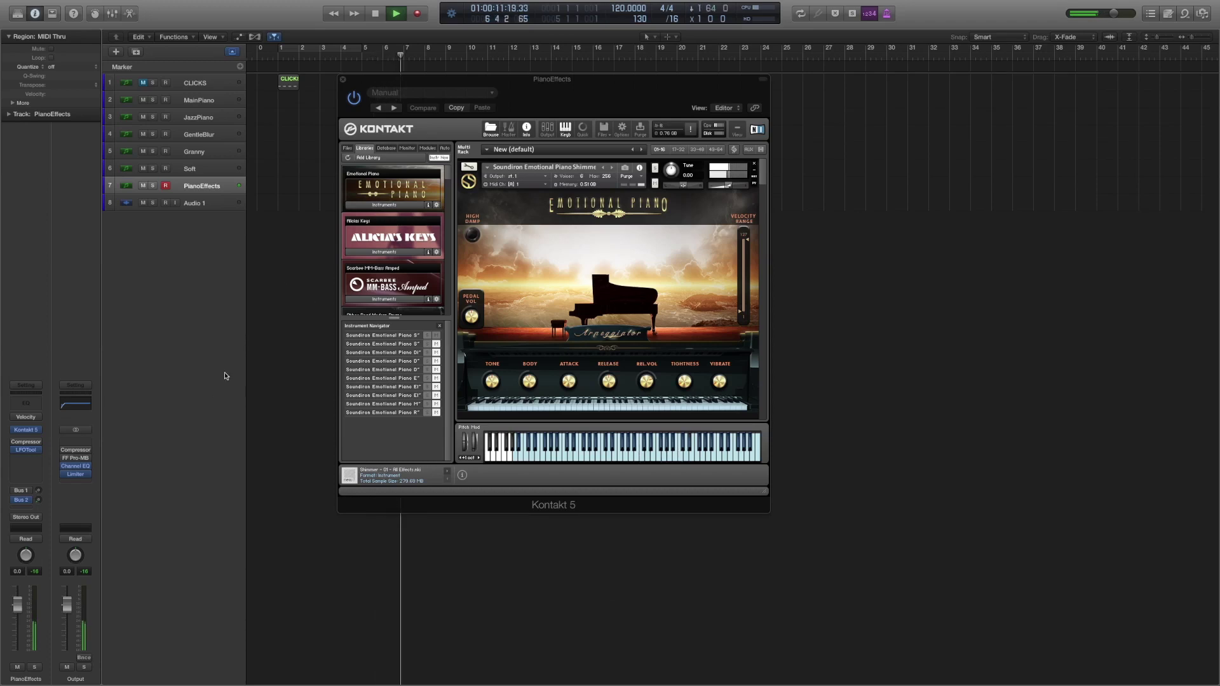
key(space)
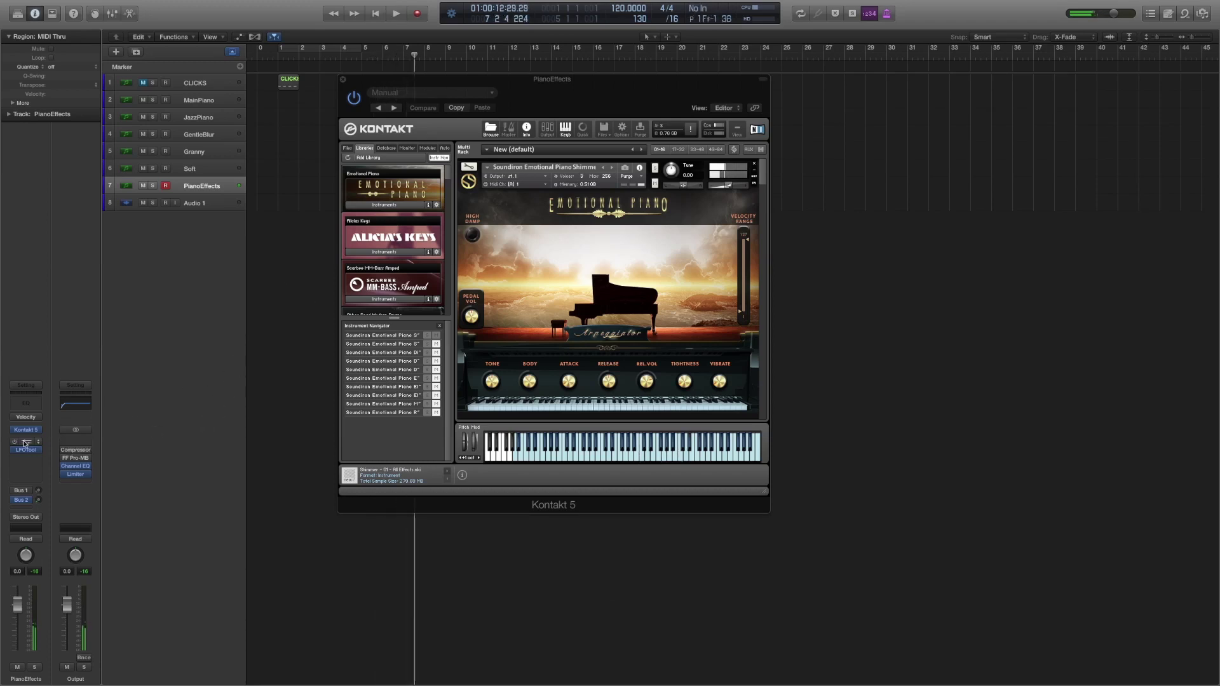
- Mute the Shimmer piano in the PianoEffects Kontakt rack and unmute the Spectral piano to audition it
drag(580, 95, 591, 98)
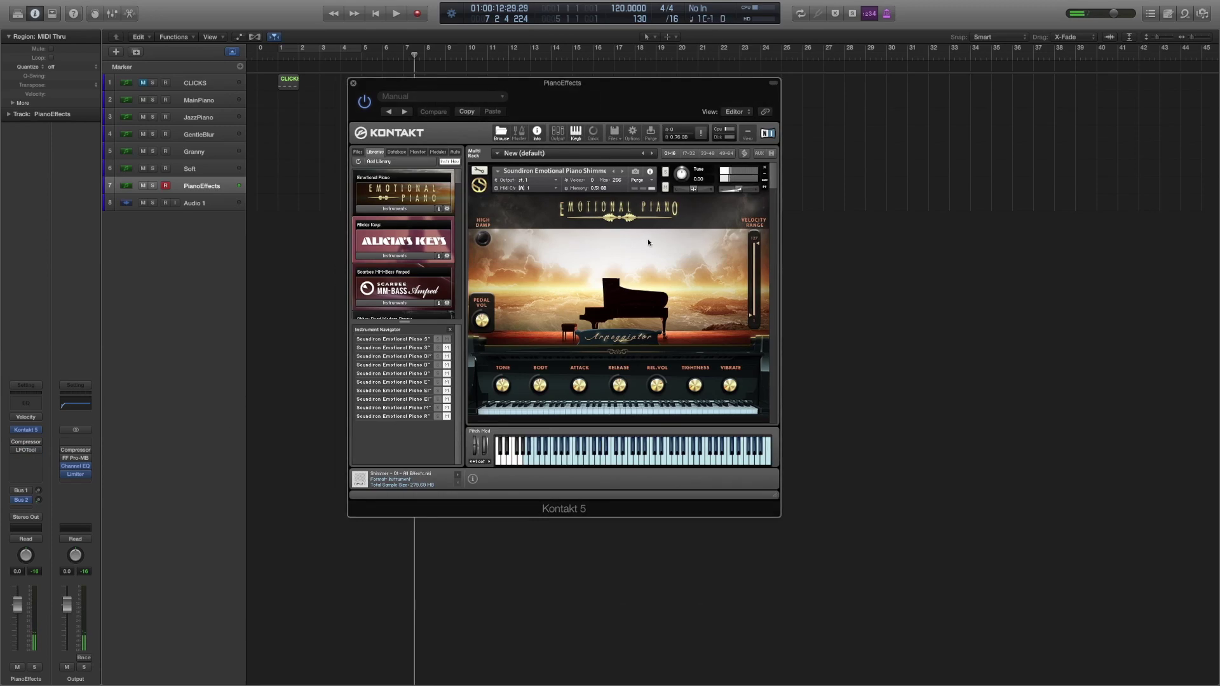
click(665, 186)
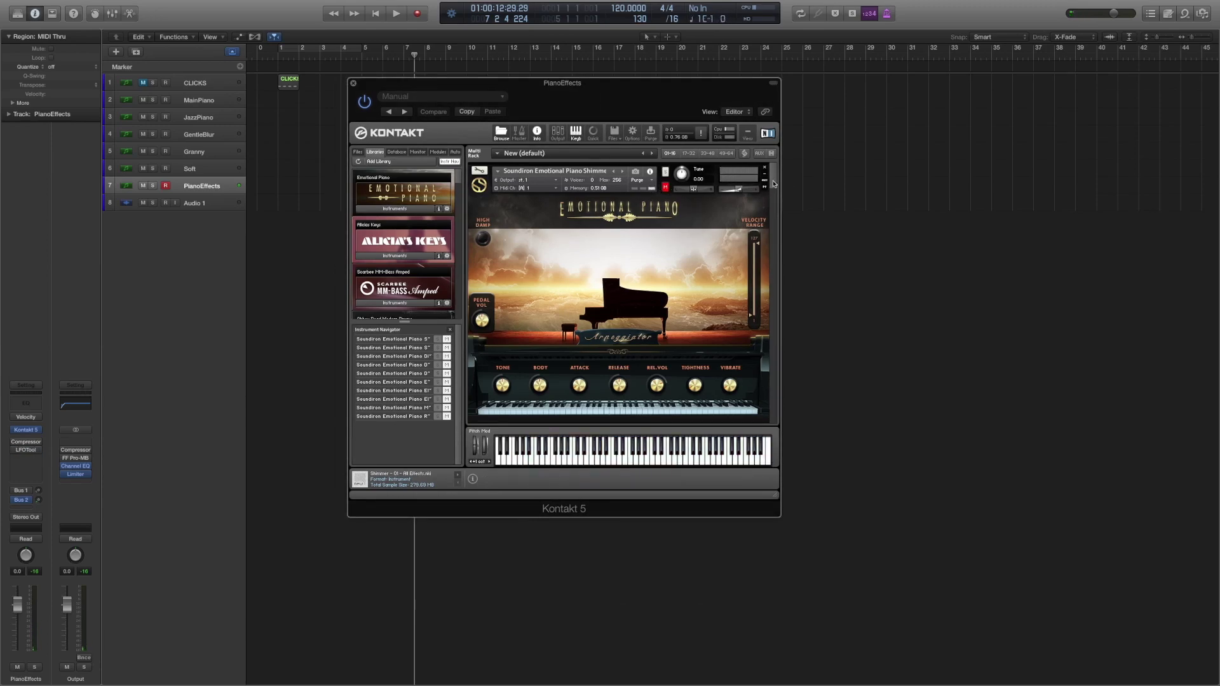
scroll(774, 184, down, 5)
click(666, 222)
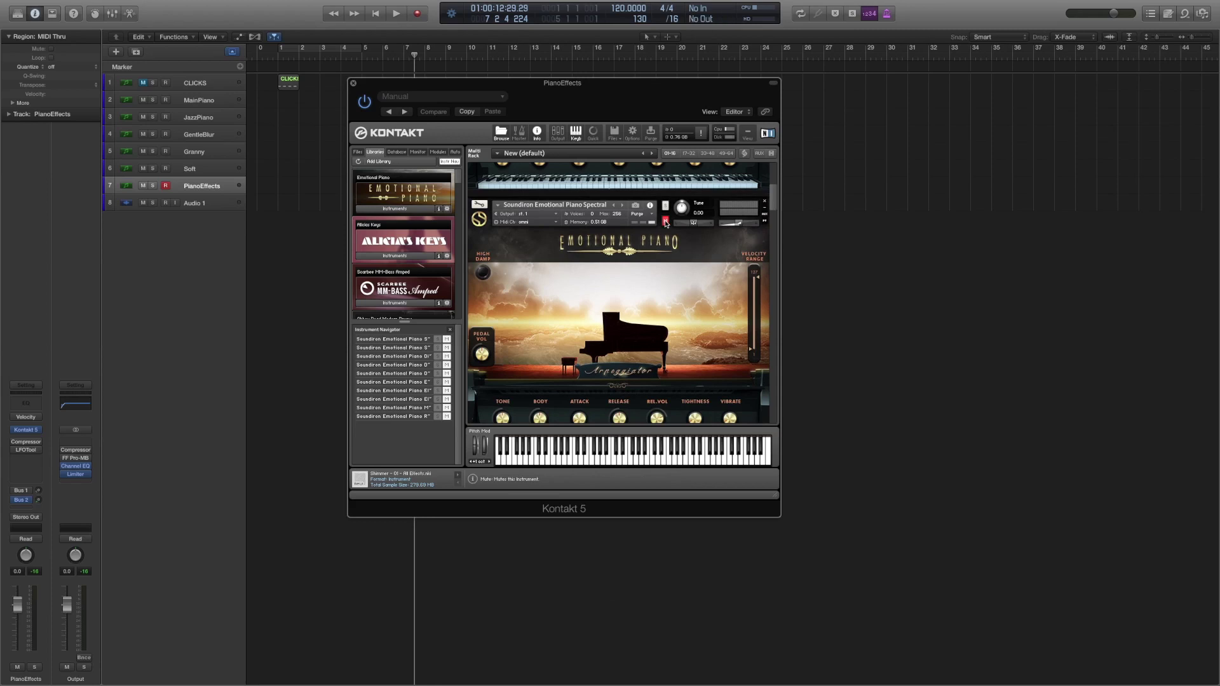
click(665, 222)
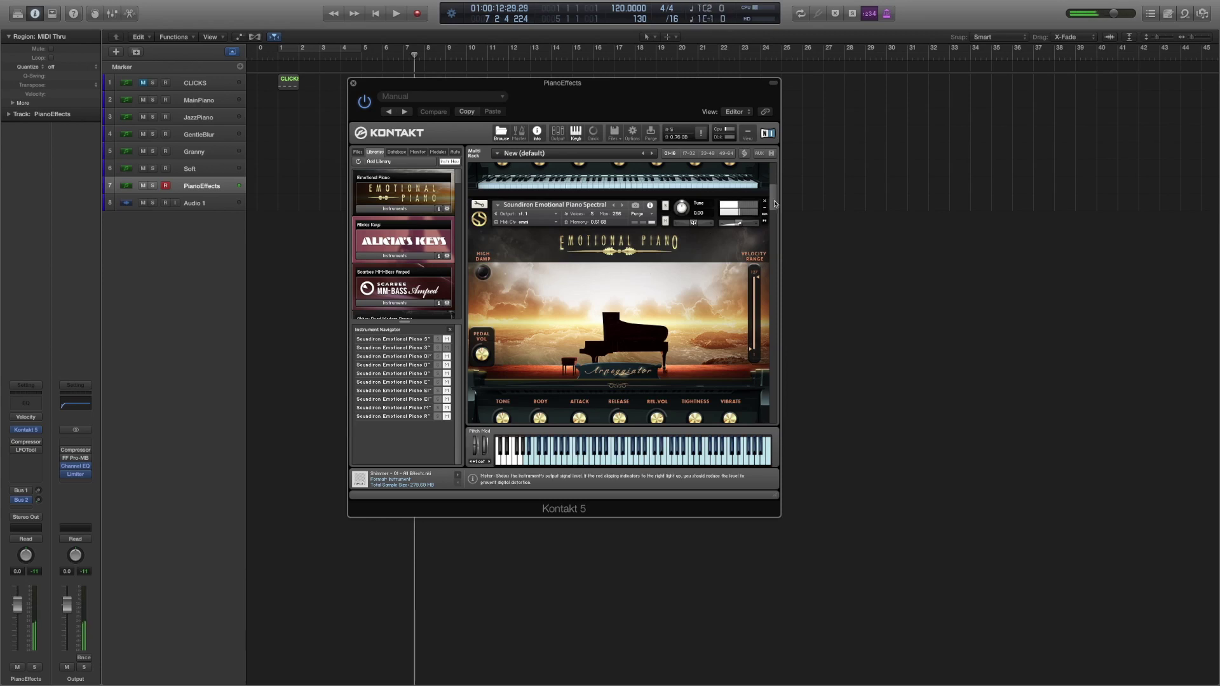
- Move on to the Disorganized piano in the rack, mute it after auditioning, and unmute the Downsampler piano
drag(775, 201, 776, 235)
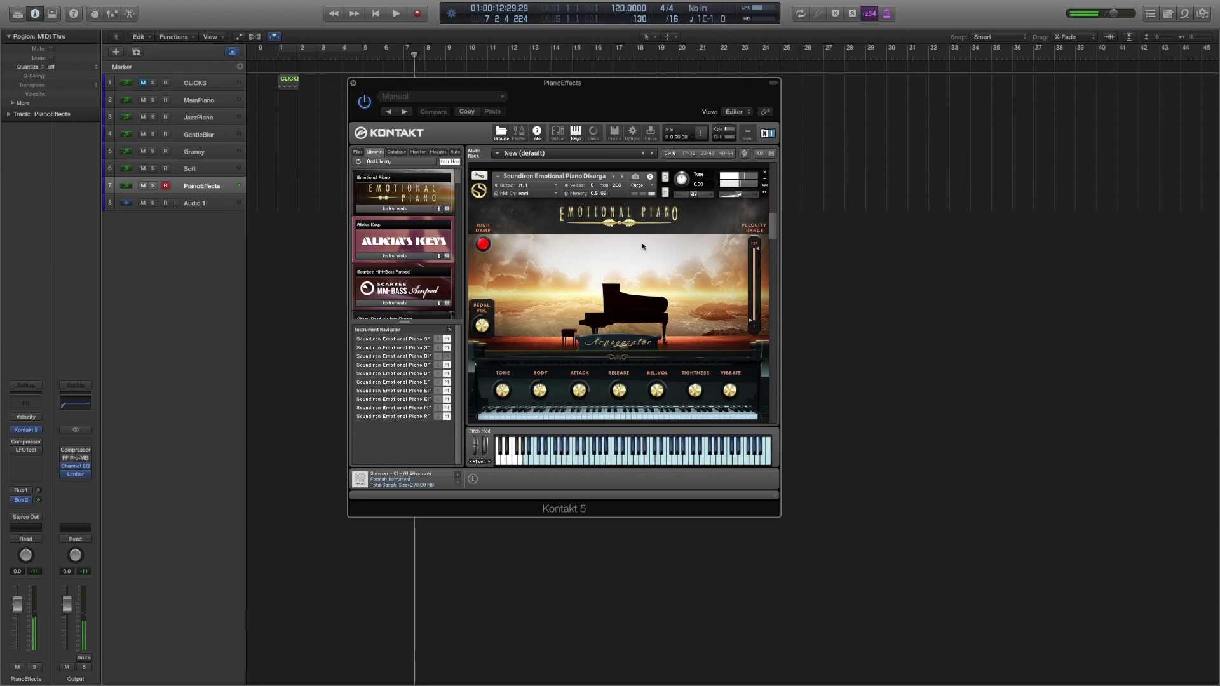
click(666, 192)
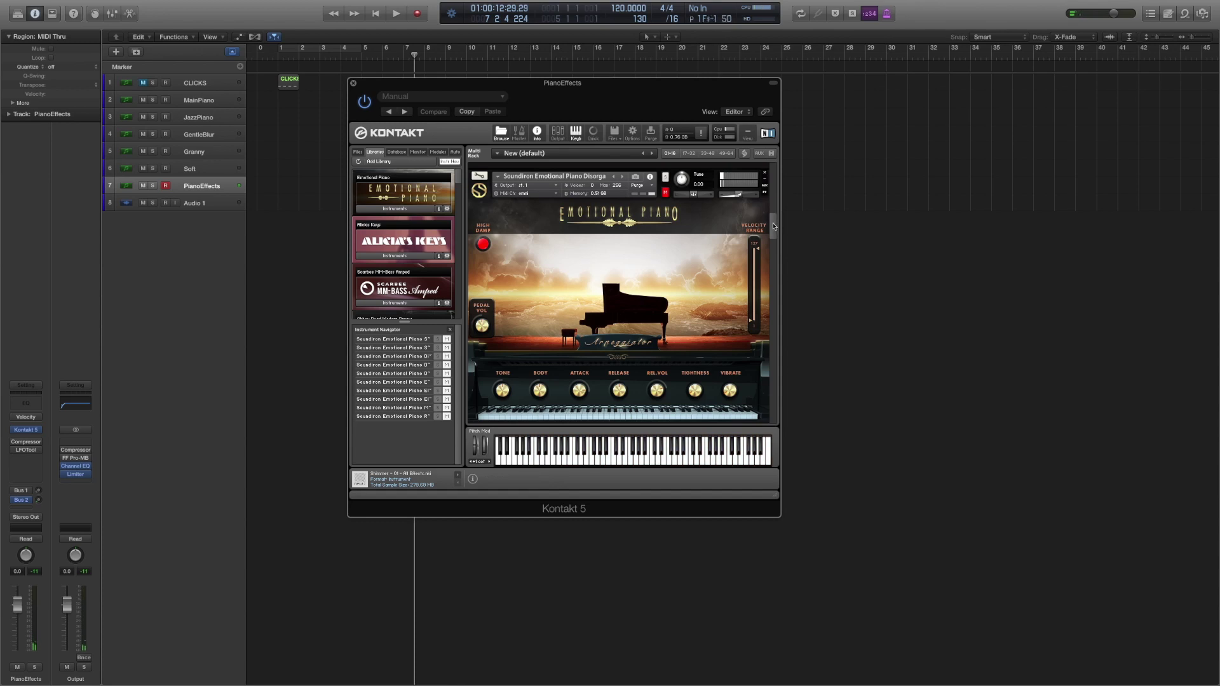
scroll(776, 224, down, 5)
click(664, 203)
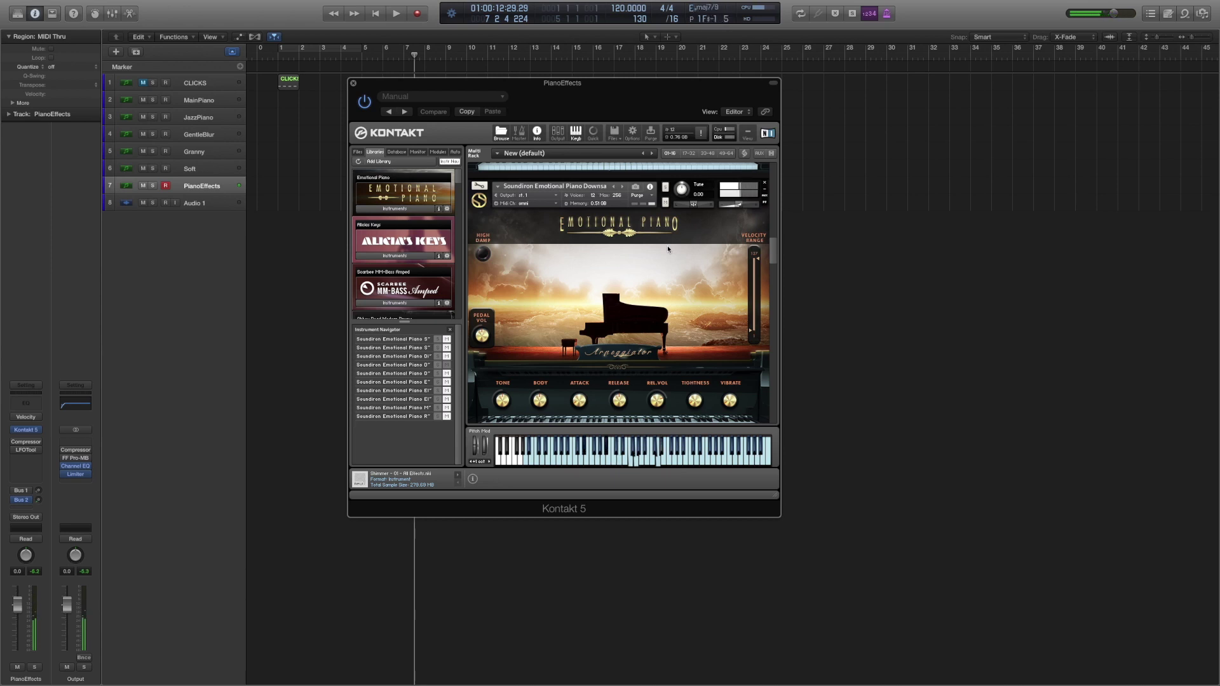
- Mute the Downsampler piano and unmute the Downtuned piano to audition it
click(666, 203)
scroll(771, 247, down, 5)
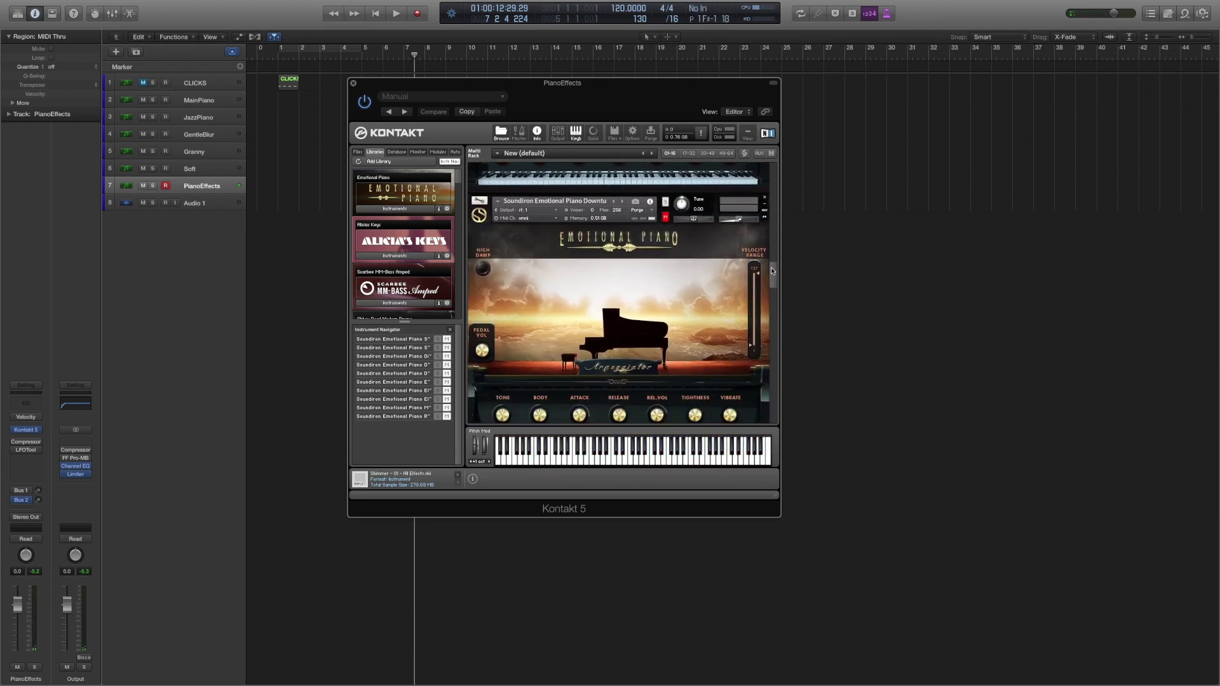
click(666, 202)
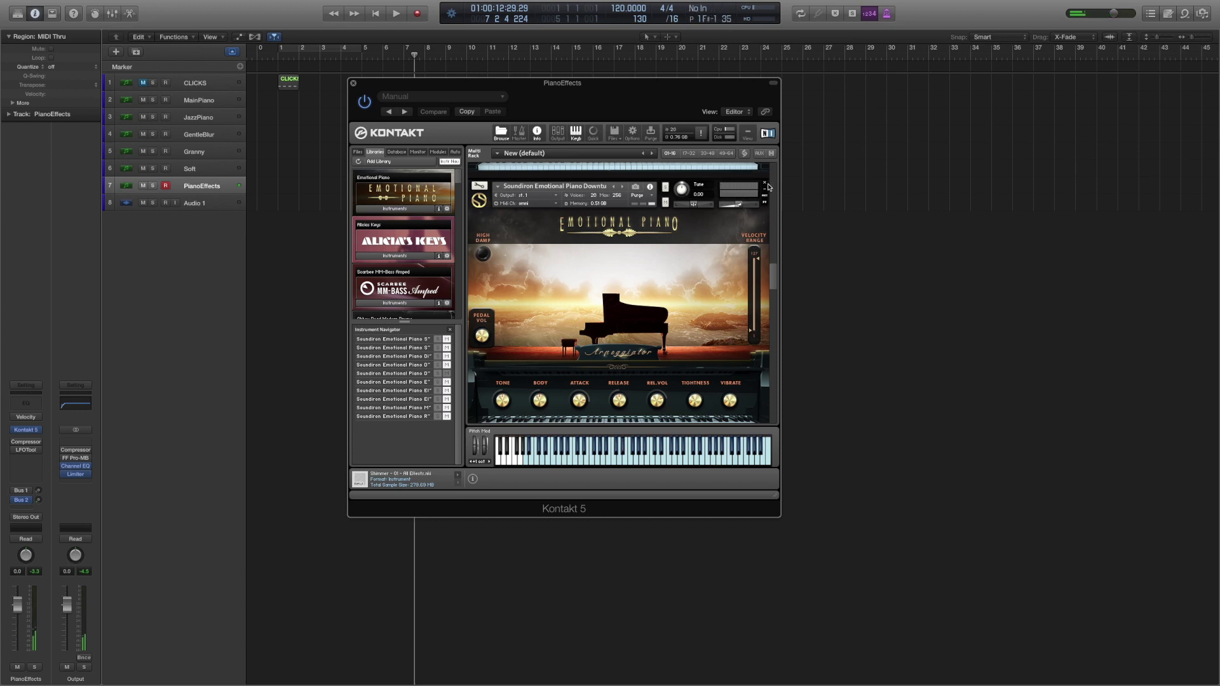
- Mute the Downtuned piano and unmute the Eastern piano to audition it
click(665, 202)
scroll(775, 277, down, 5)
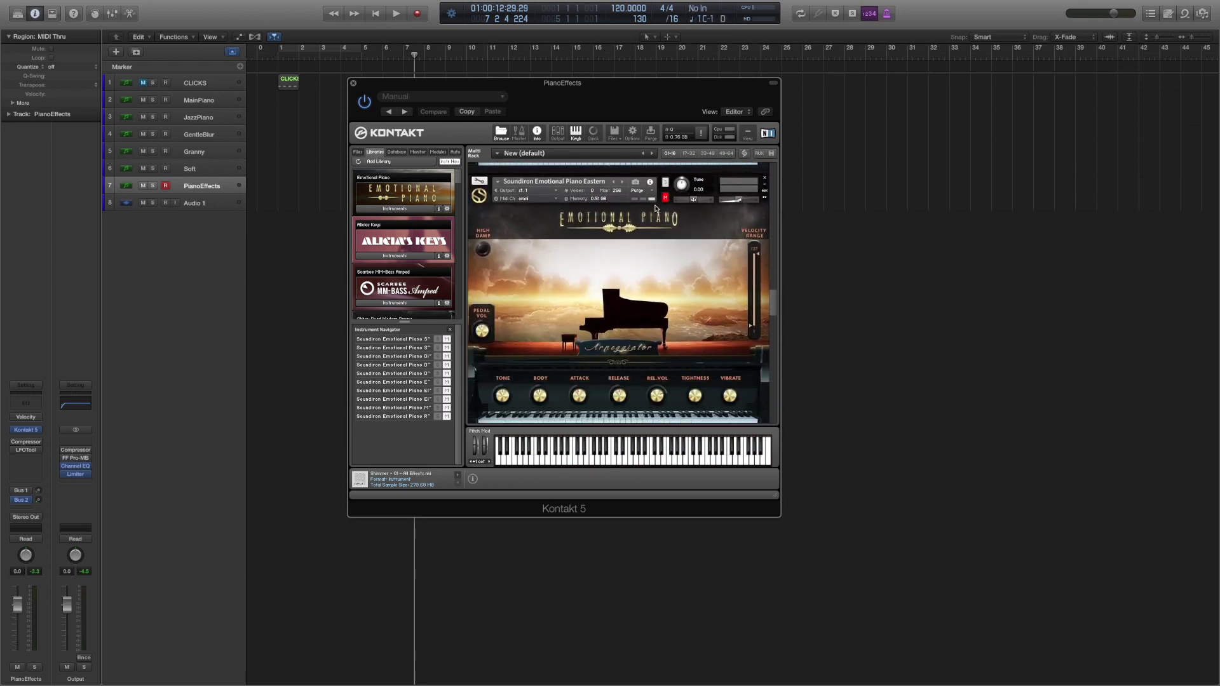
click(665, 198)
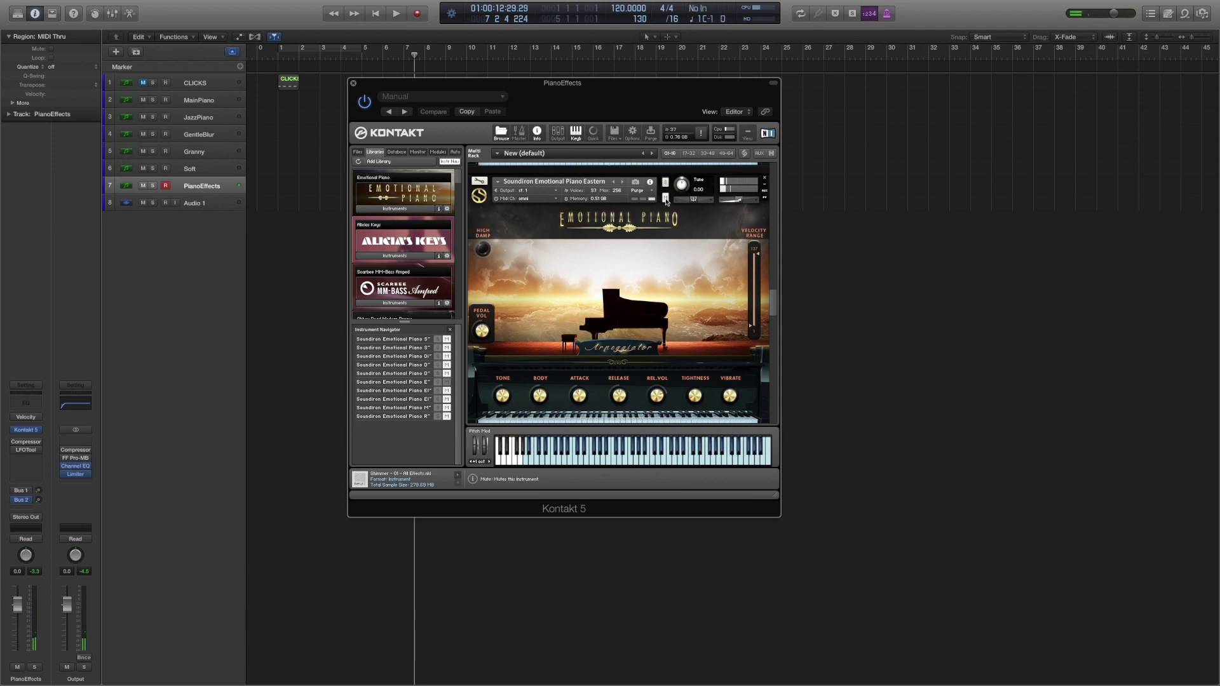
- Audition the two Electric pianos in the rack one after the other, and mute the second one
drag(774, 302, 775, 328)
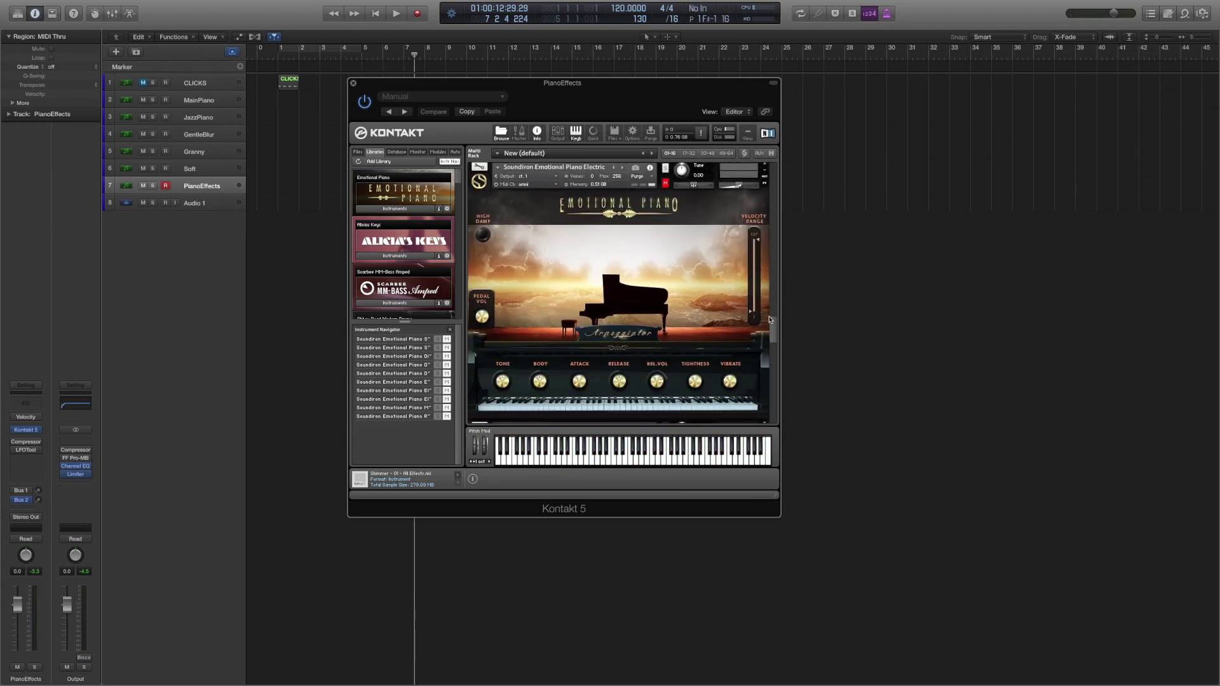
click(665, 184)
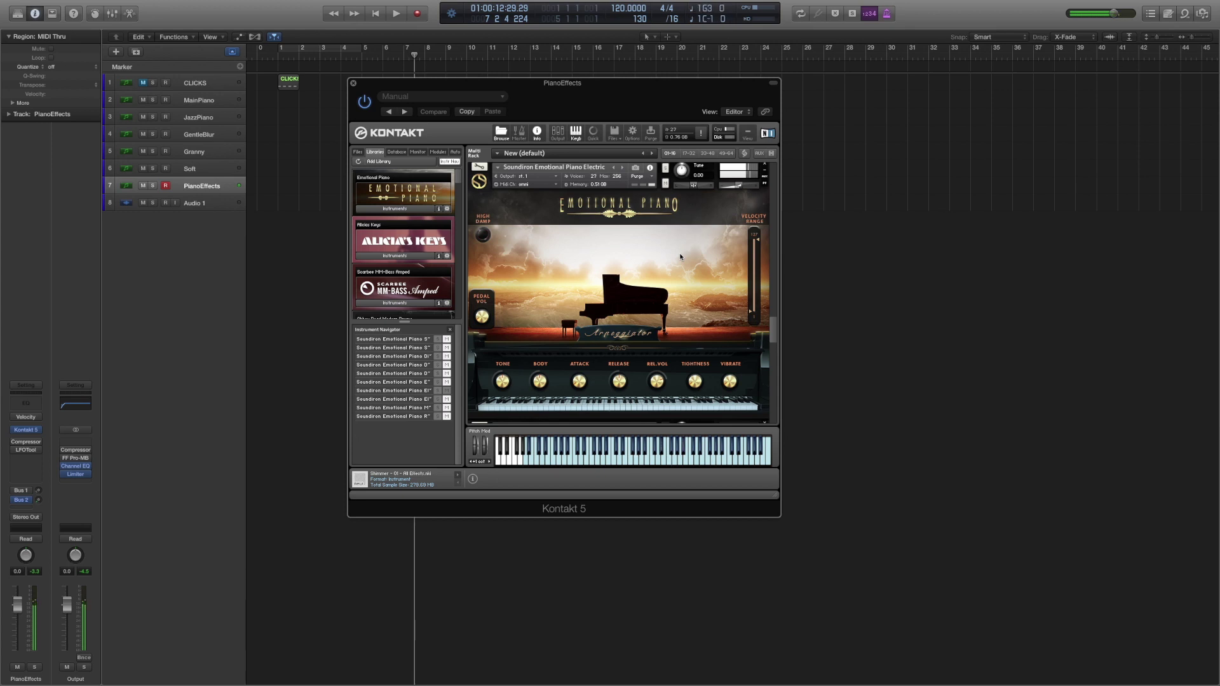
mouse_move(774, 327)
mouse_down()
mouse_move(775, 381)
mouse_move(775, 348)
mouse_up()
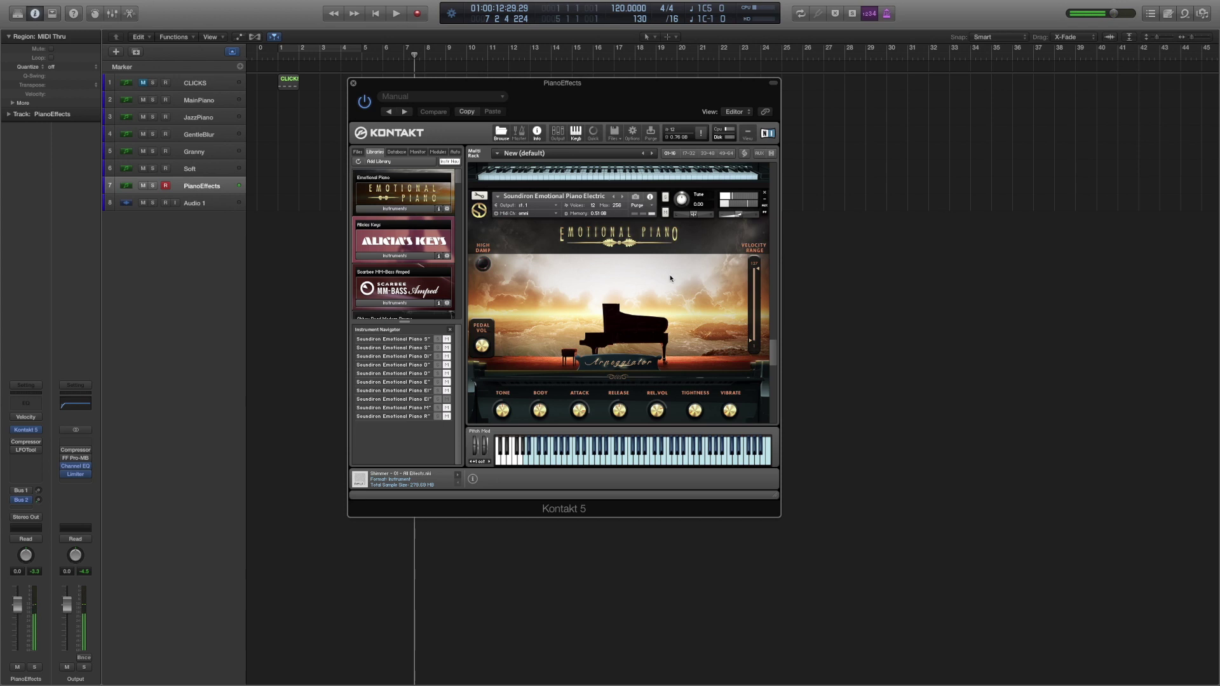
click(666, 212)
- Unmute the Meridian piano further down the rack to audition it
drag(774, 353, 773, 385)
scroll(683, 232, up, 2)
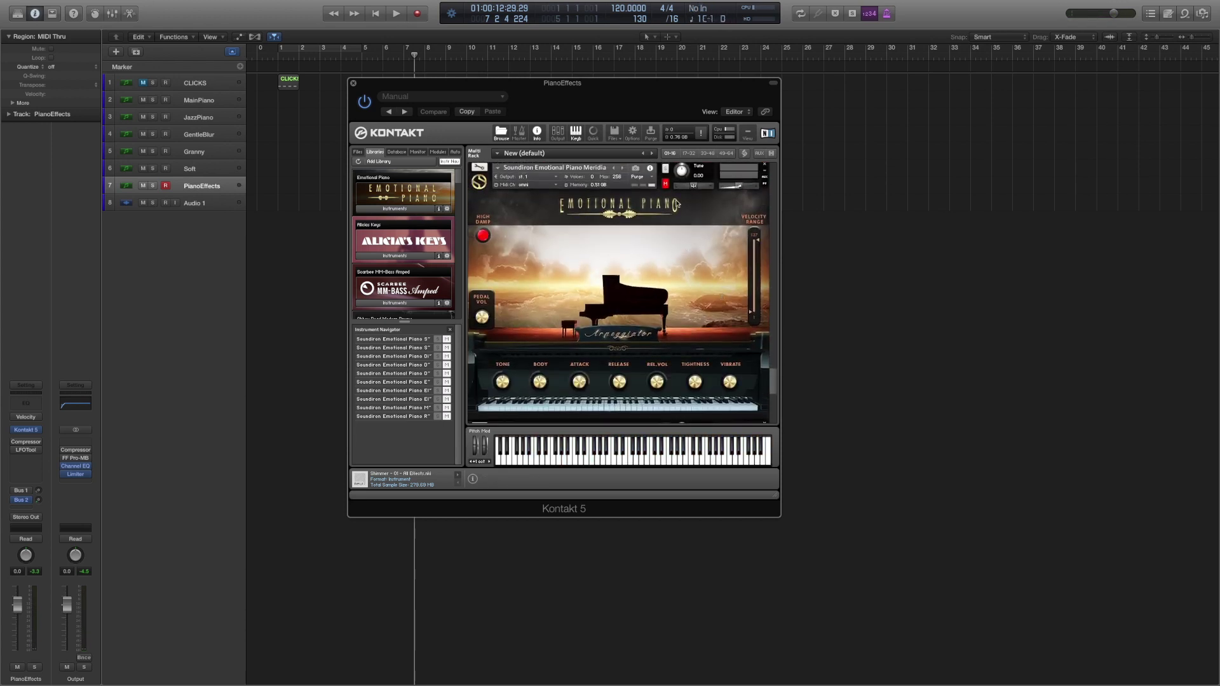
click(664, 184)
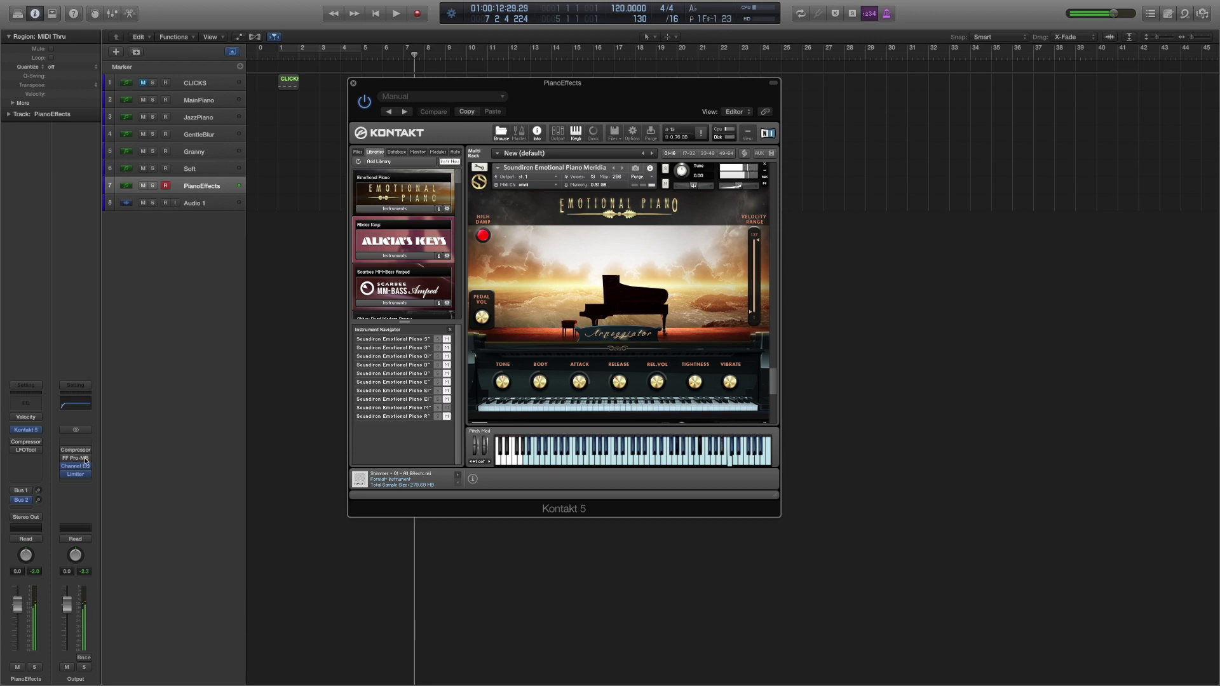
- Audition the Meridian piano through the LFOTool effect with playback running, and stop playback with the effect bypassed
click(256, 423)
key(space)
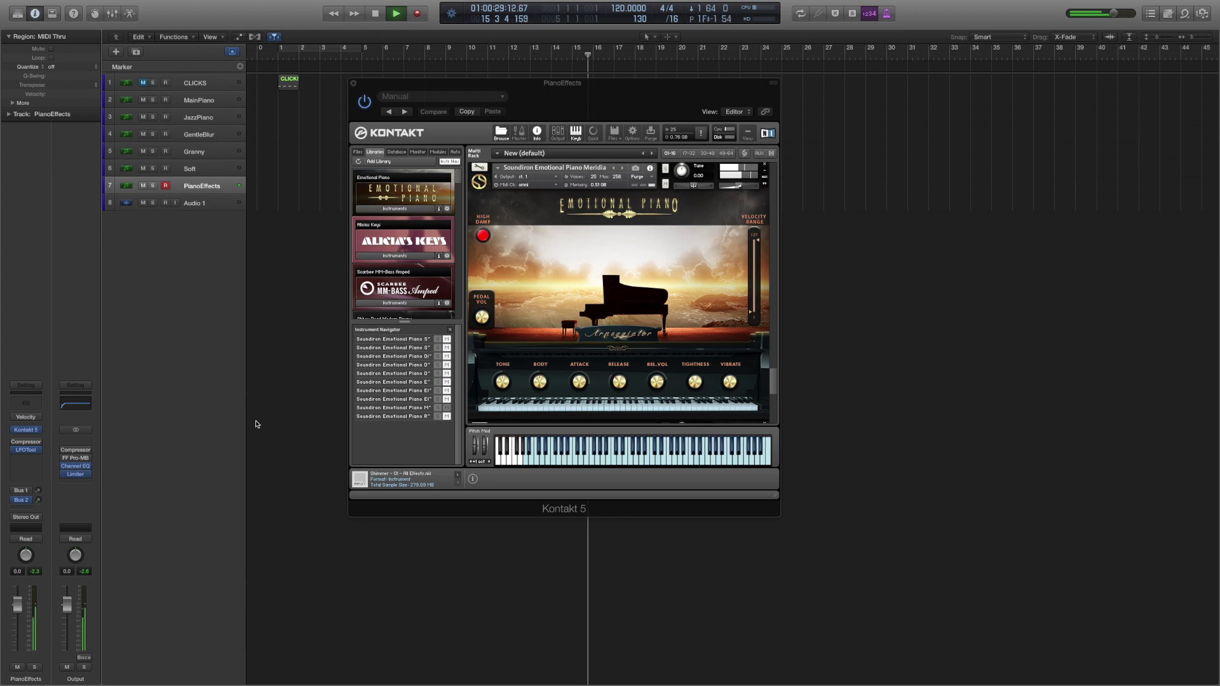
key(space)
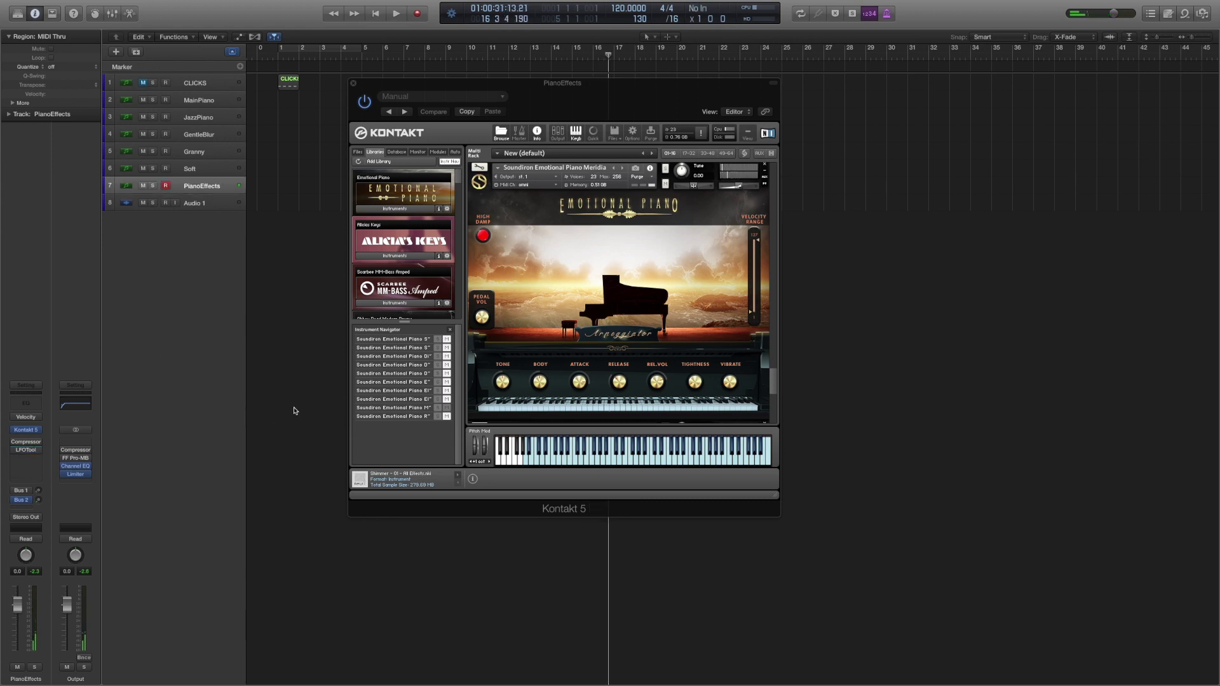
- Unmute the Reverse piano at the end of the rack to audition it, and mute it again
click(718, 243)
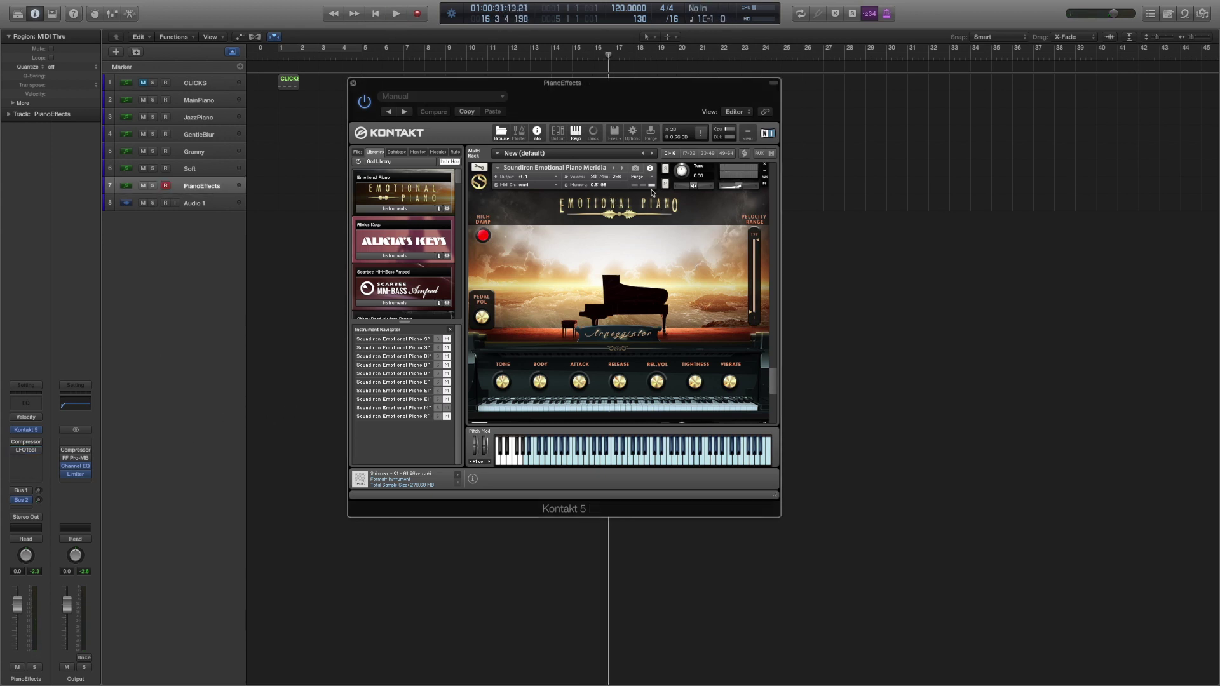
drag(774, 380, 776, 411)
click(664, 194)
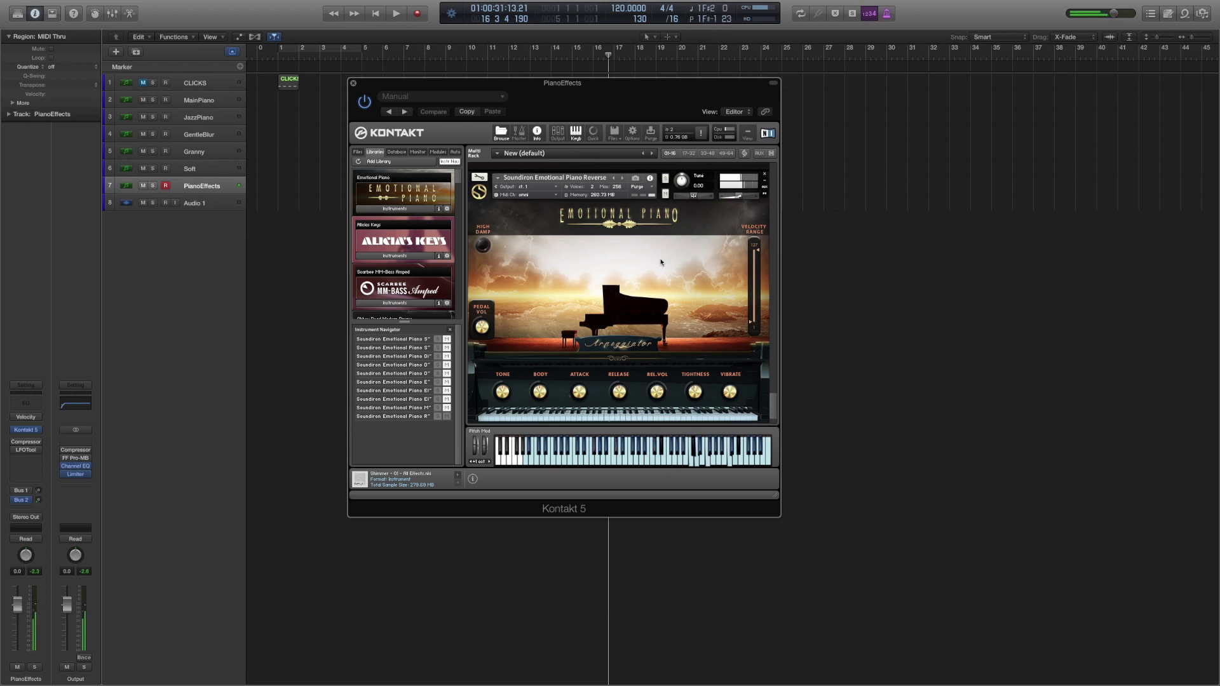
scroll(677, 219, down, 2)
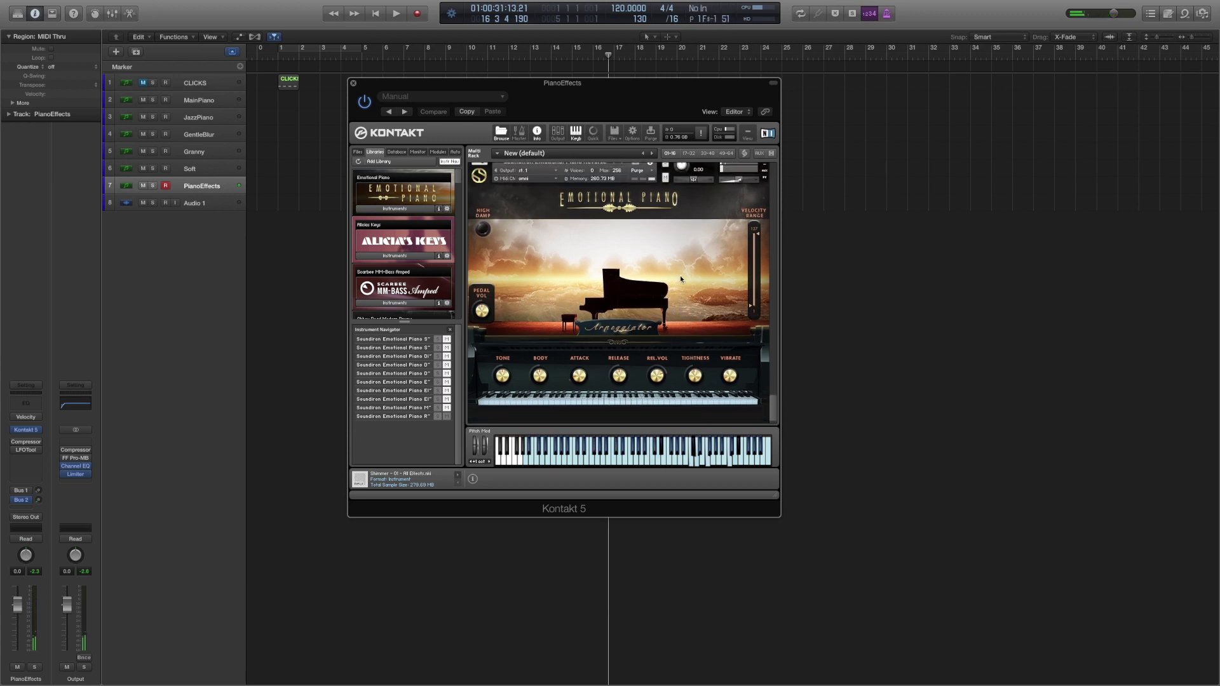
click(667, 183)
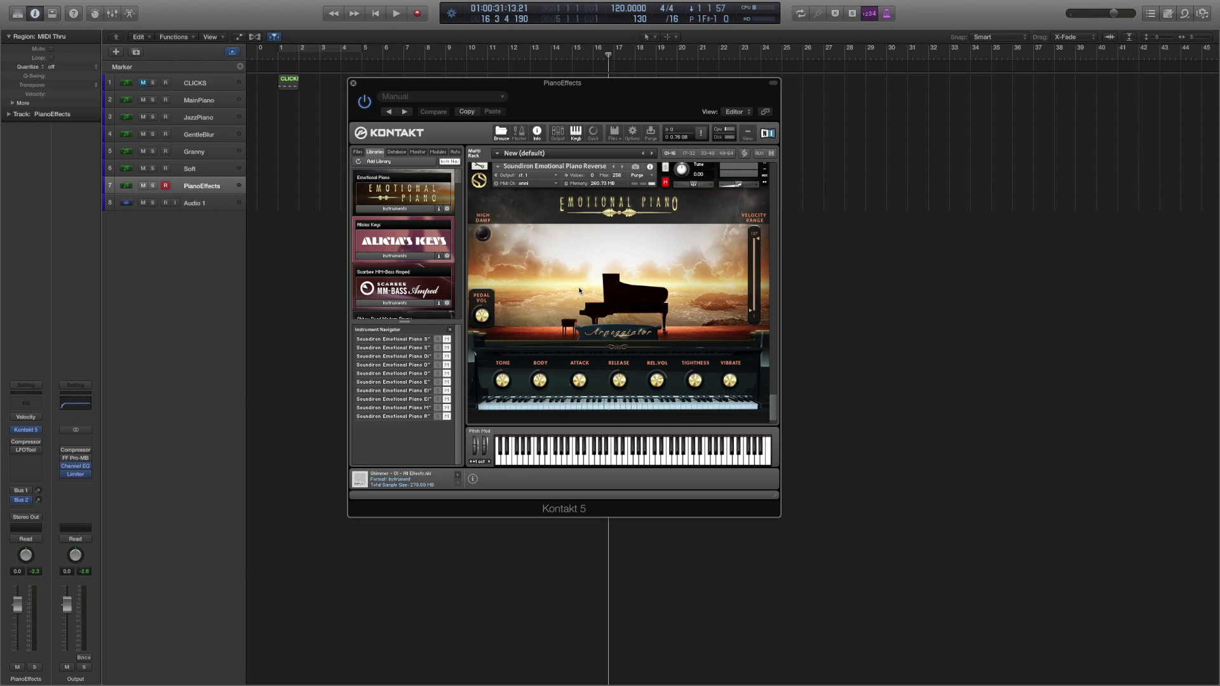
- Open the MainPiano track's Kontakt instrument in place of the PianoEffects one, closing the PianoEffects window
click(209, 103)
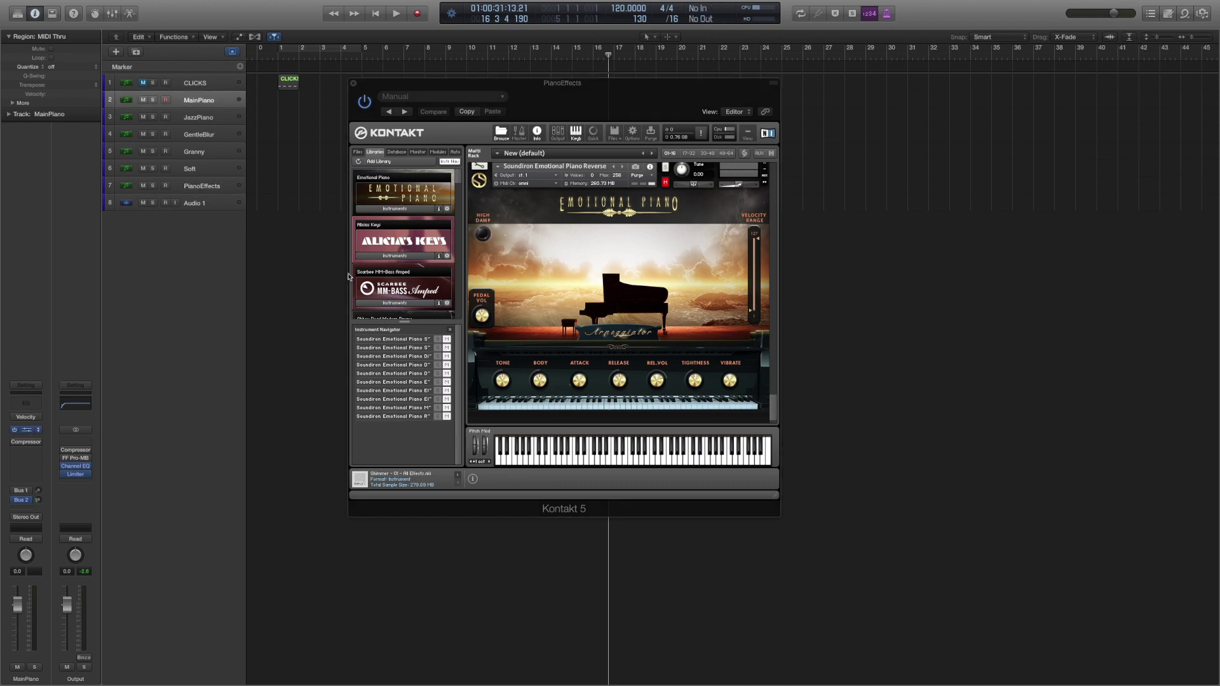
click(467, 249)
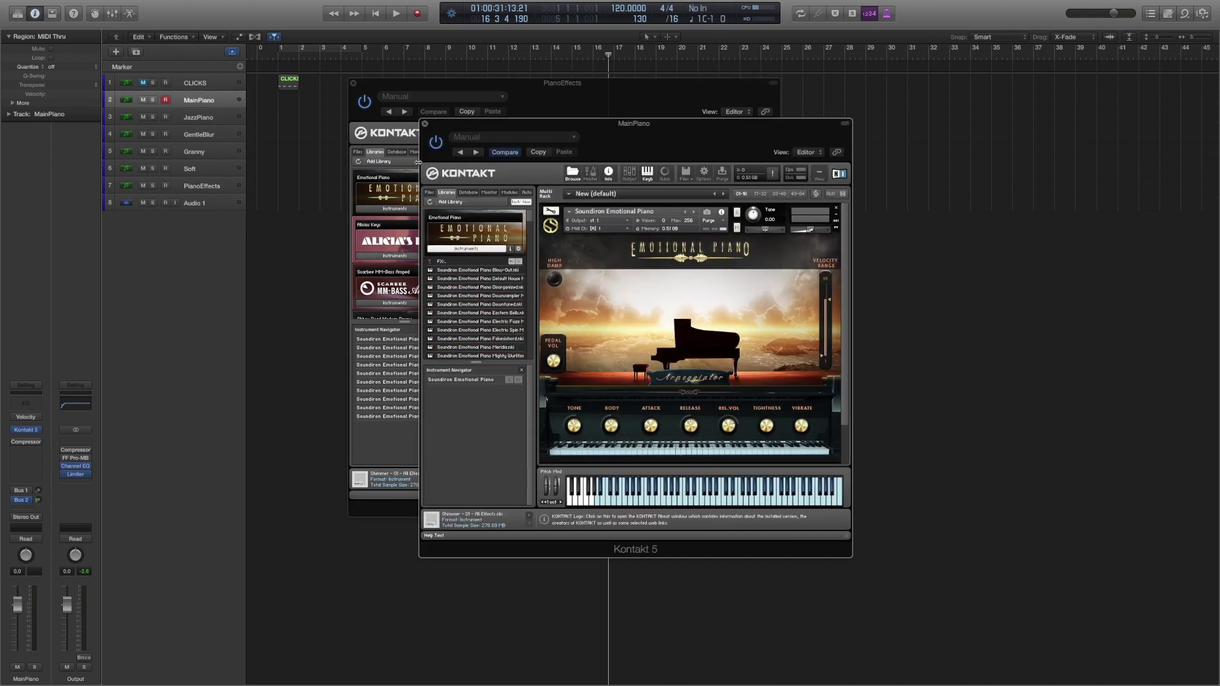
click(353, 83)
drag(649, 142, 571, 111)
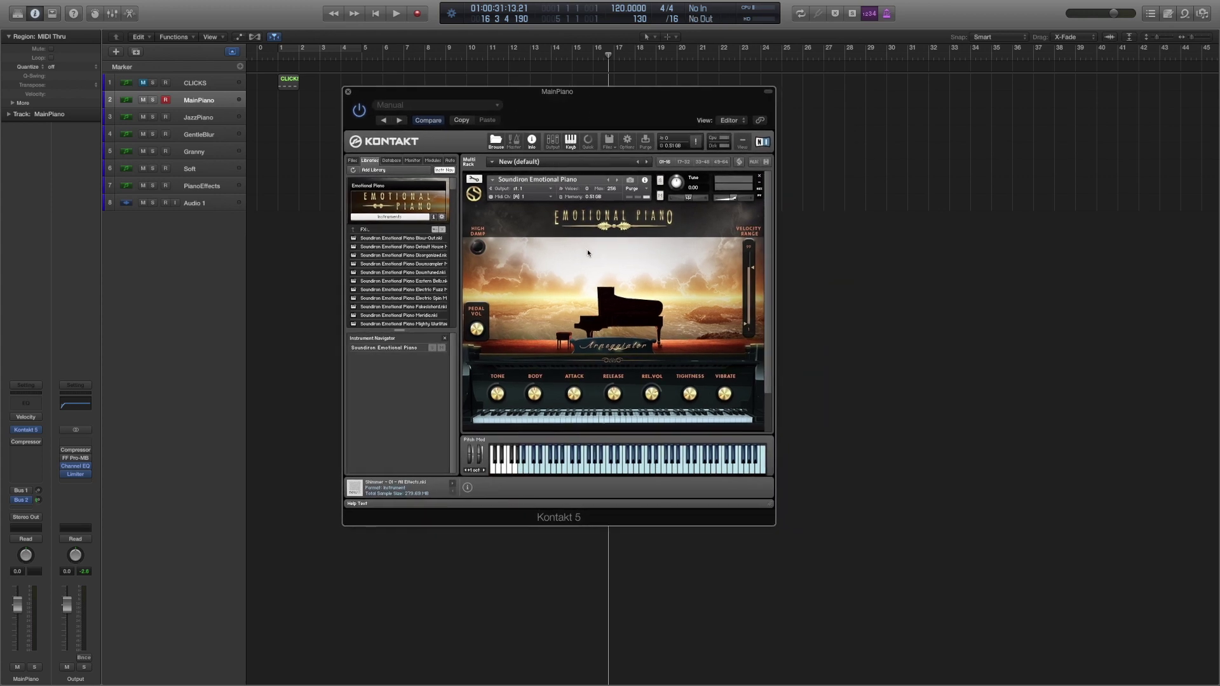